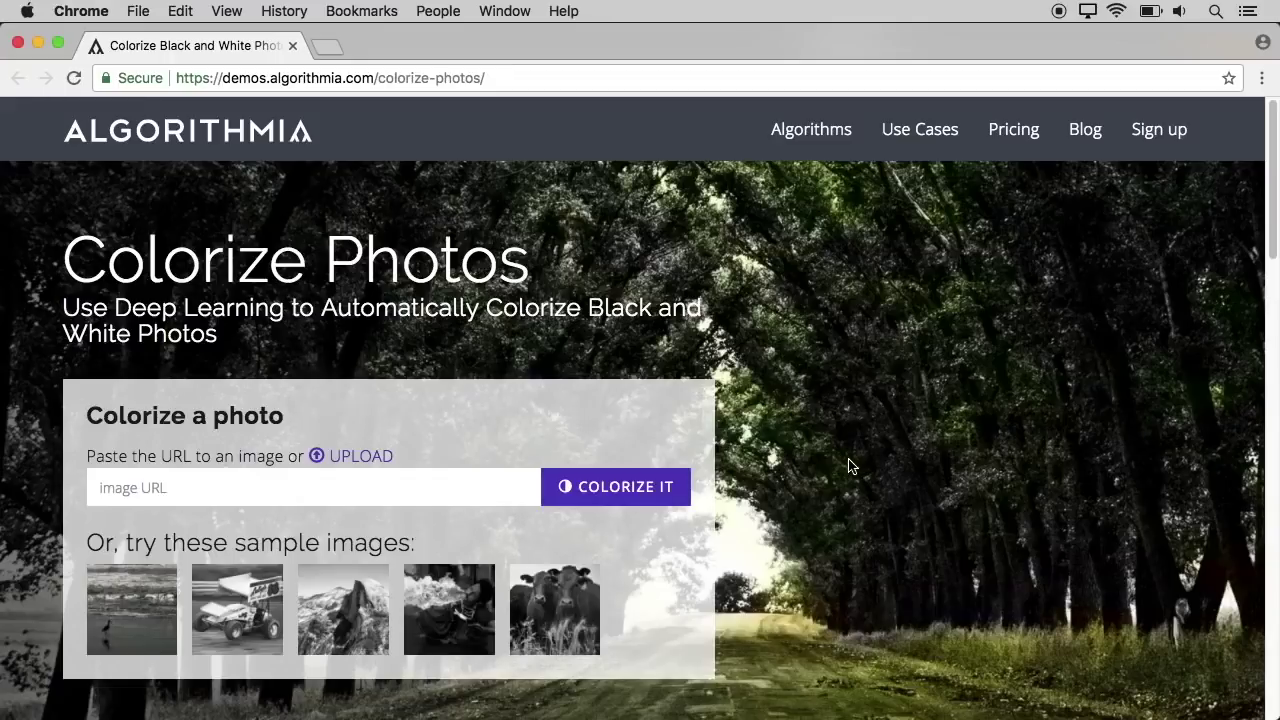
- Upload the portrait 392916_XL.jpg from the Black folder to colorize it
scroll(849, 466, down, 2)
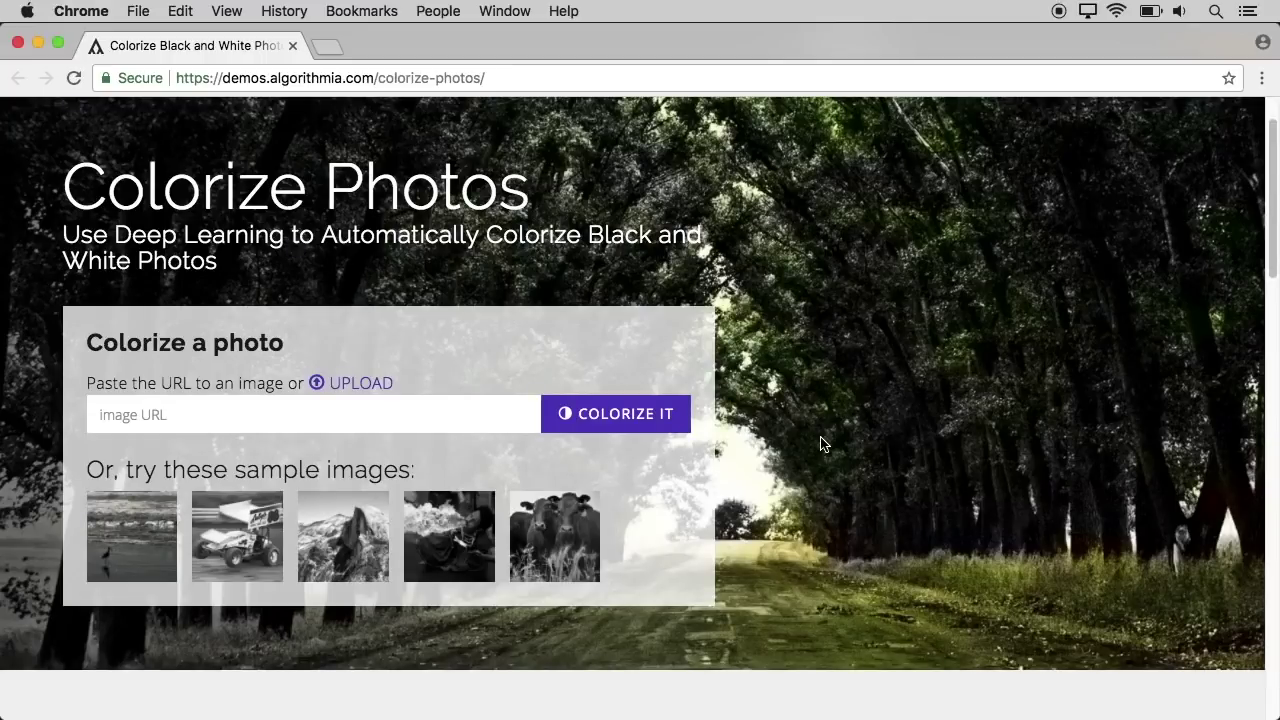
click(356, 388)
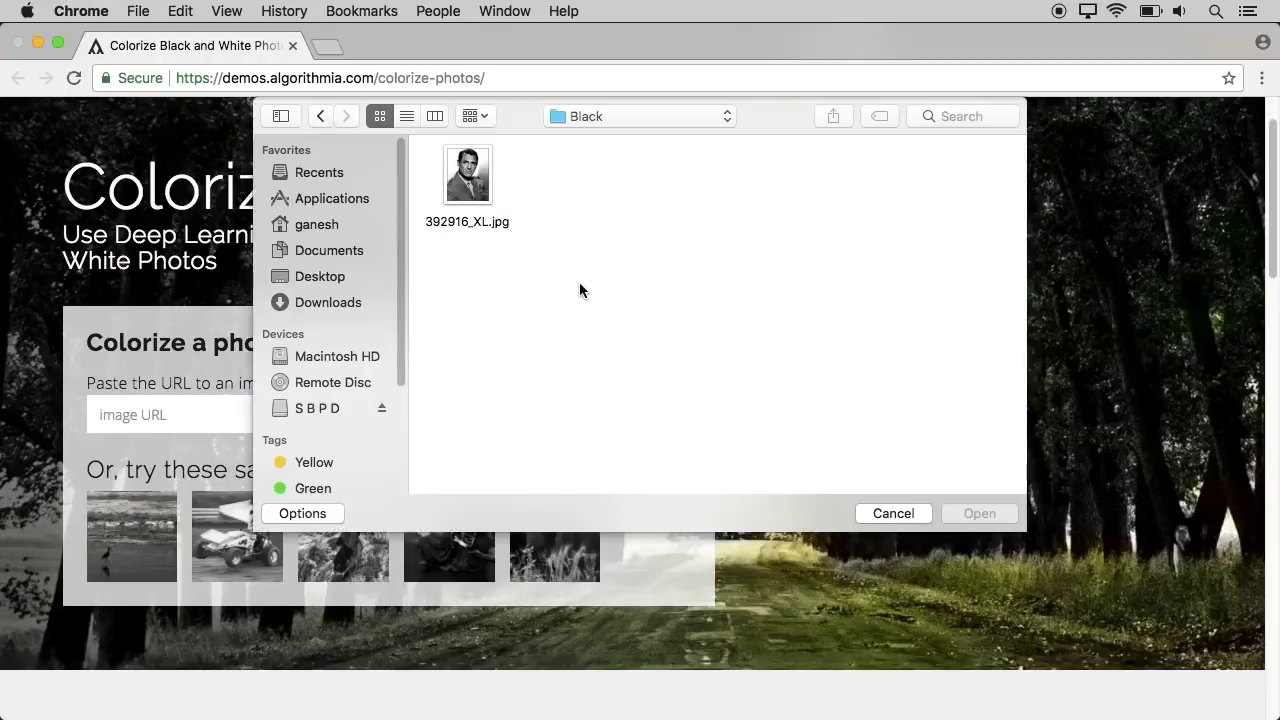
click(466, 190)
click(977, 513)
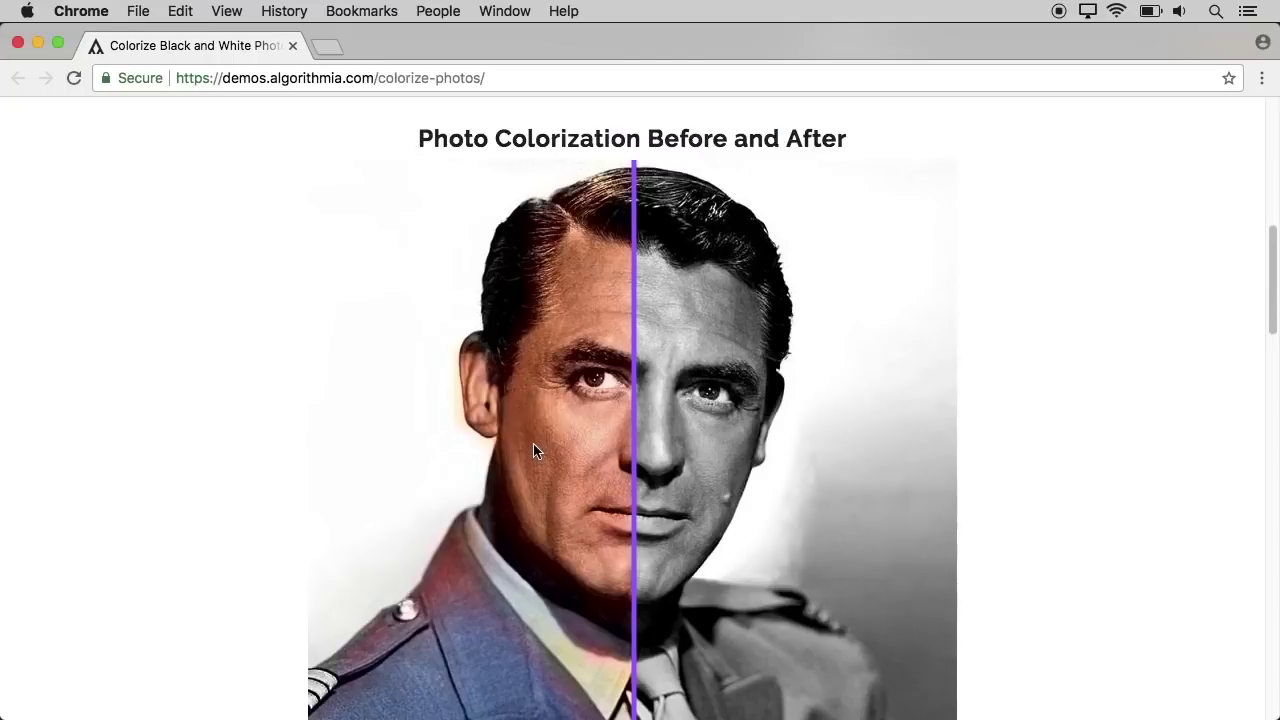
- Widen the colorized side of the before-and-after comparison, then download the colorized image
scroll(530, 450, down, 2)
drag(638, 407, 658, 456)
scroll(589, 455, down, 2)
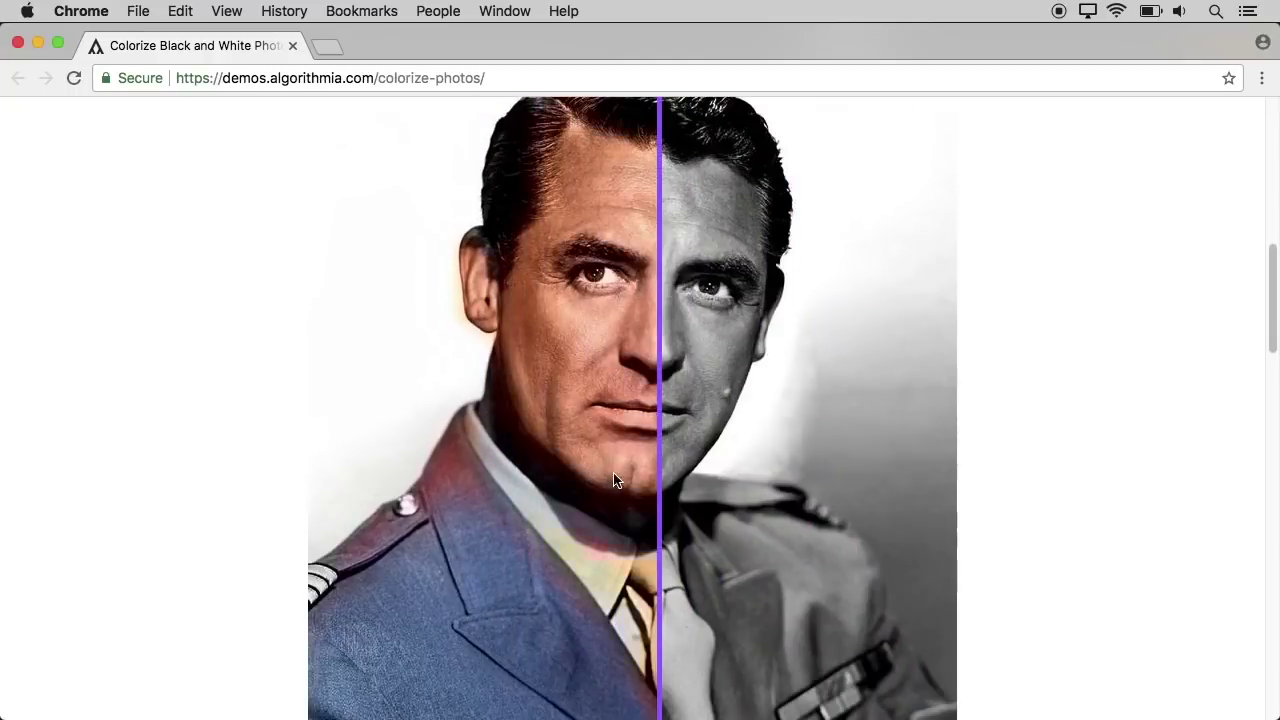
scroll(606, 480, down, 4)
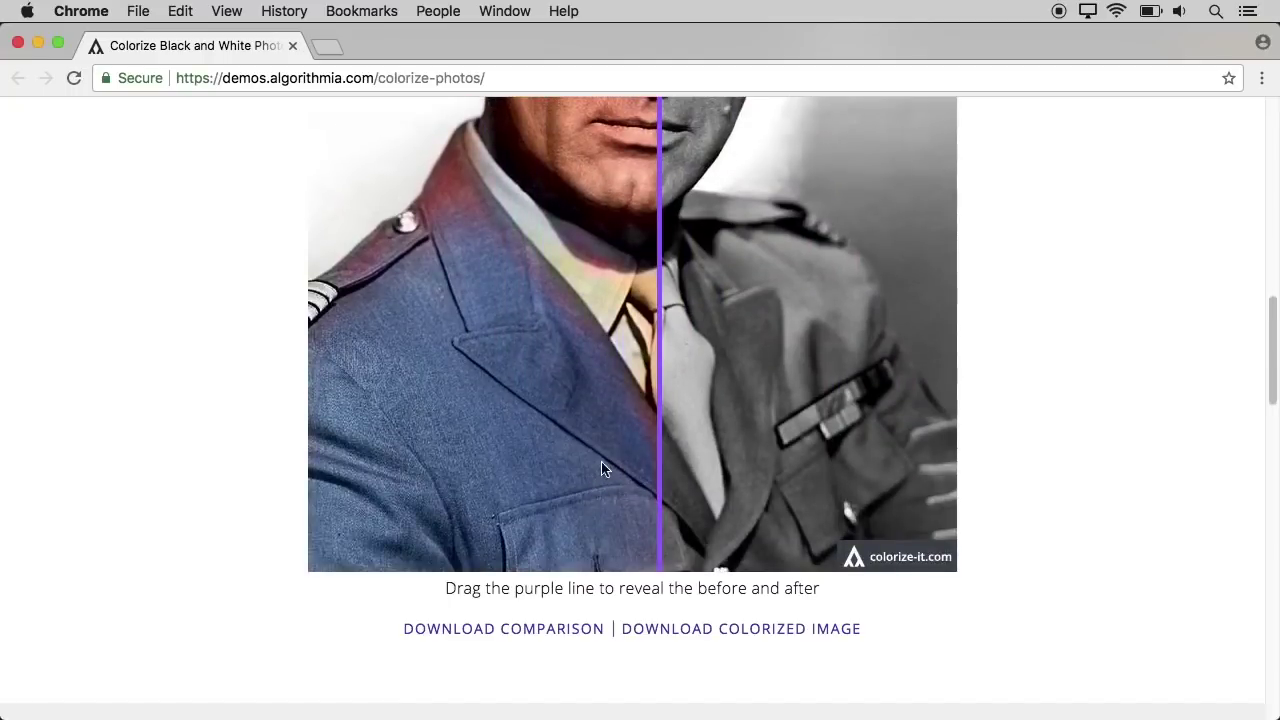
click(735, 636)
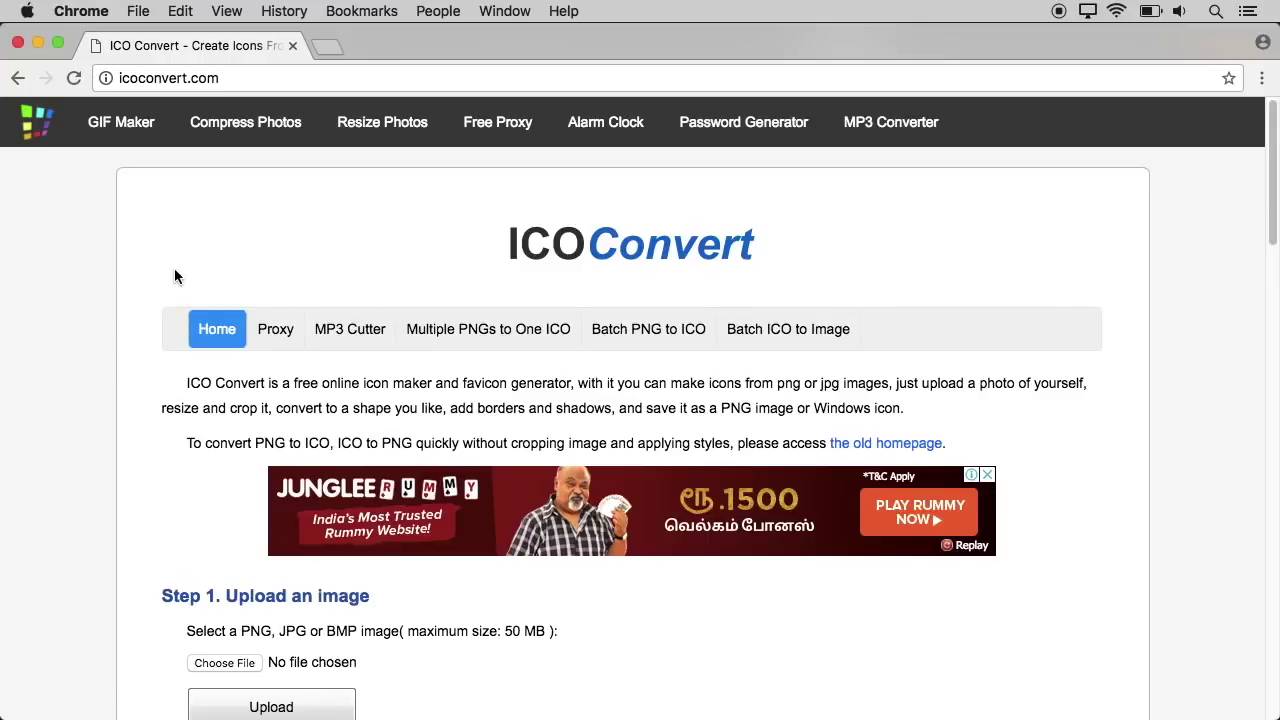
- Upload logo.png from the Logo folder to ICO Convert
scroll(158, 485, down, 4)
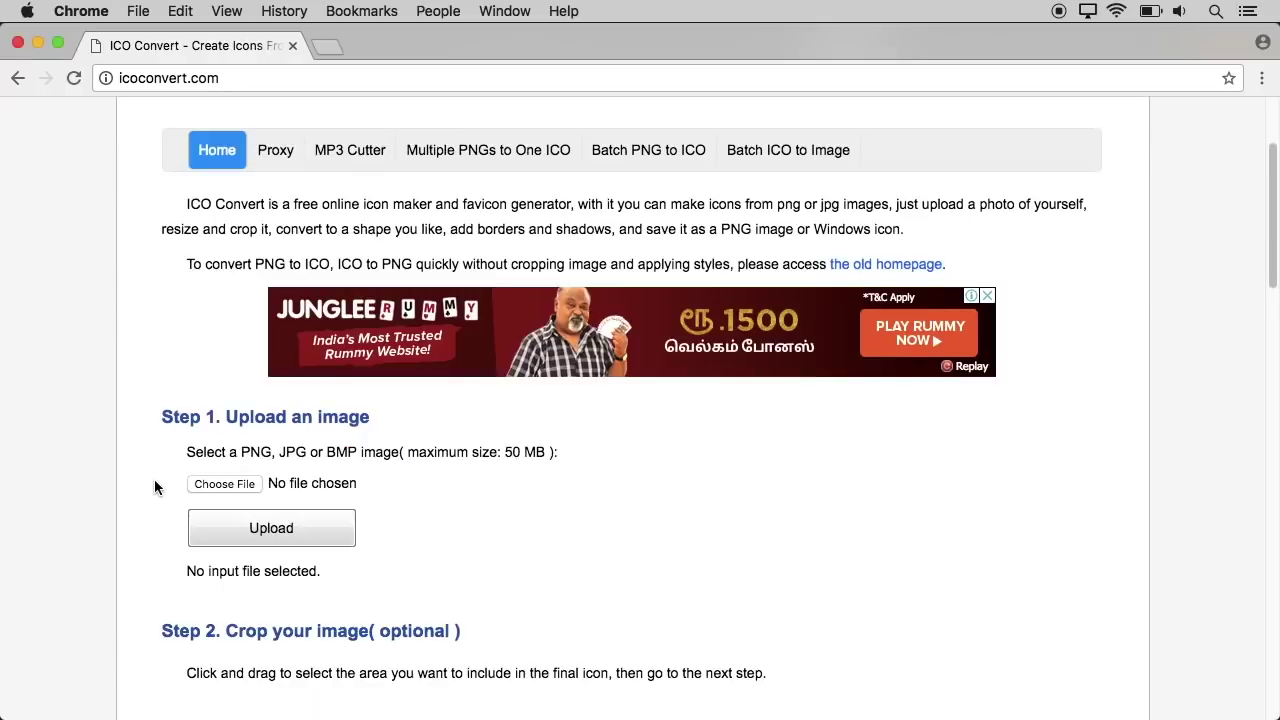
click(223, 484)
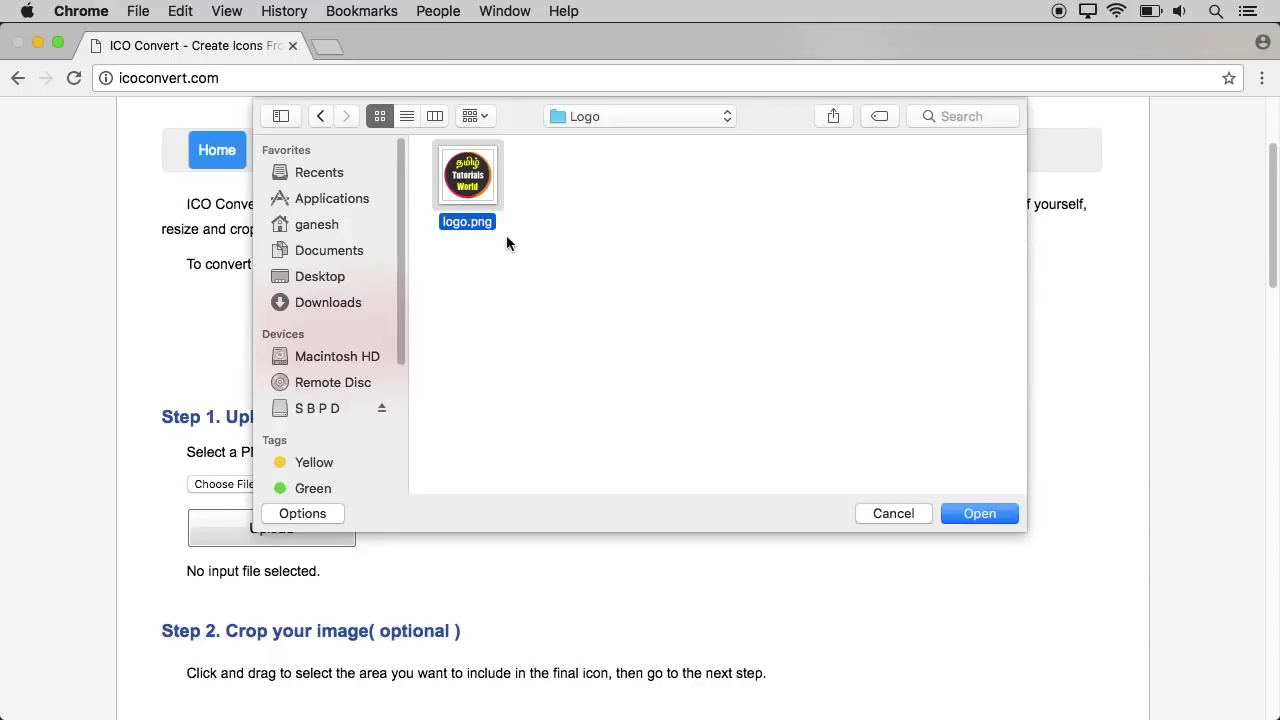
click(968, 513)
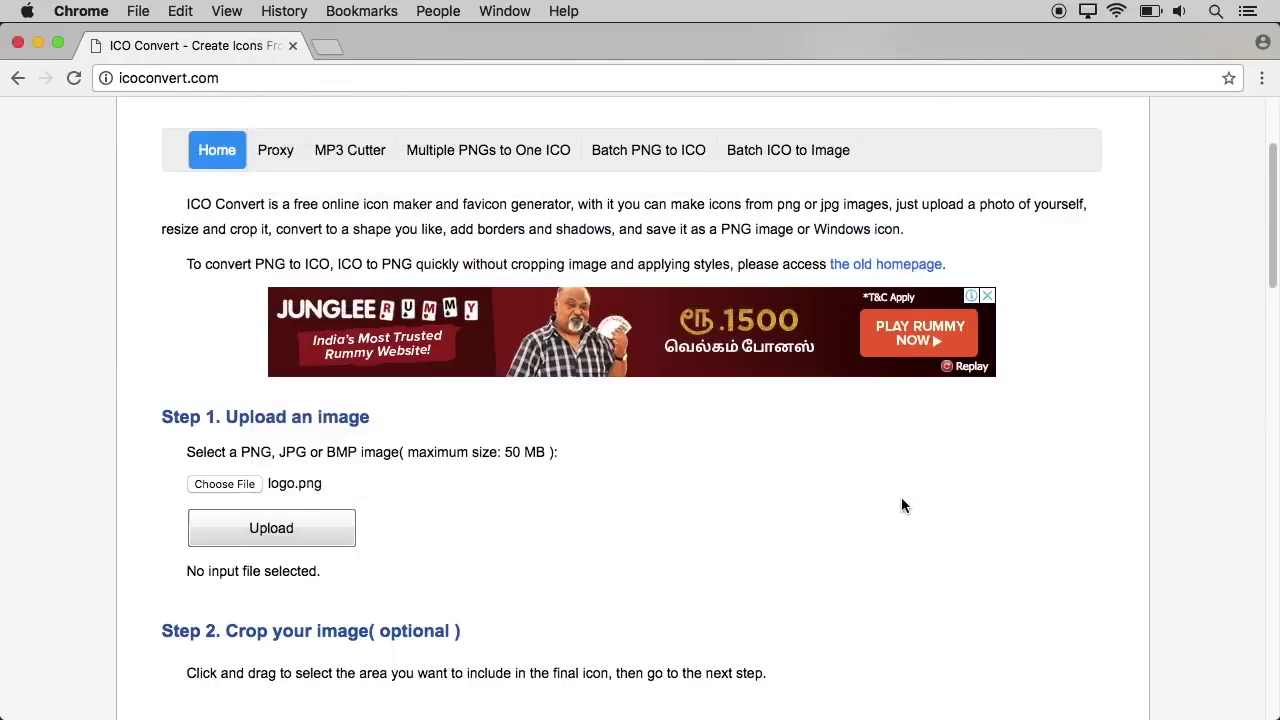
click(250, 545)
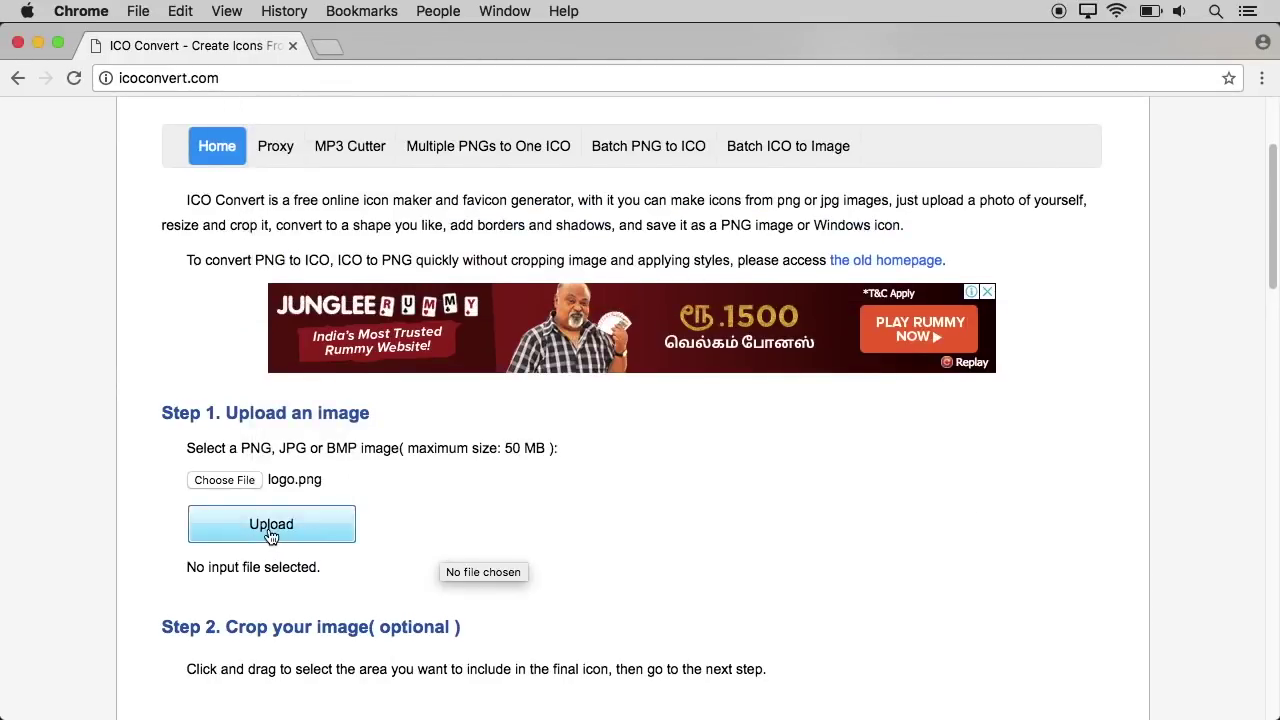
click(270, 535)
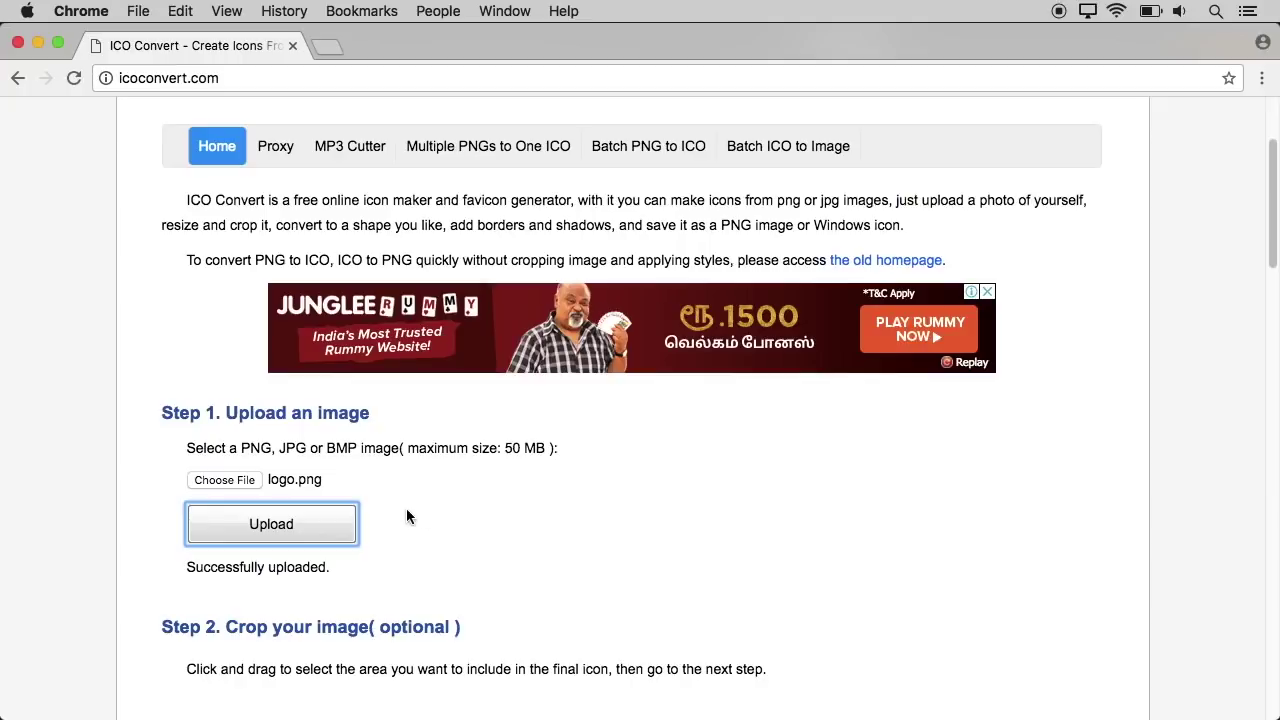
scroll(429, 517, down, 5)
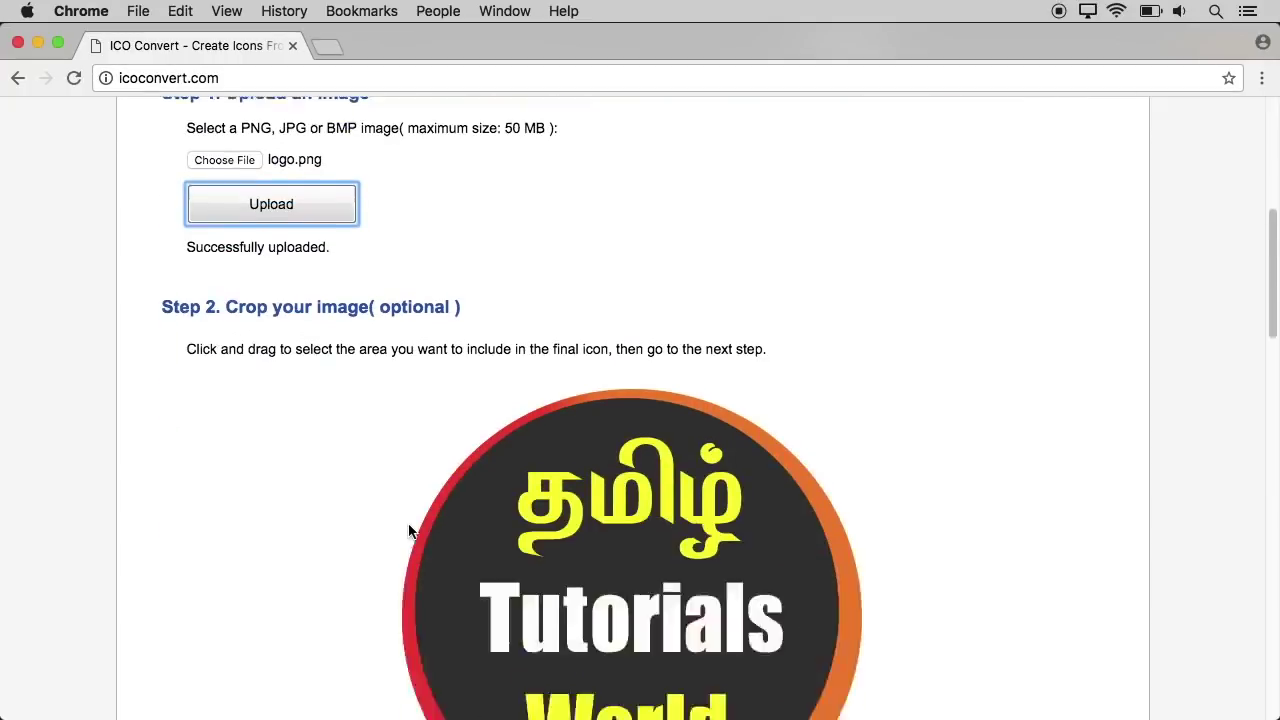
scroll(408, 530, up, 3)
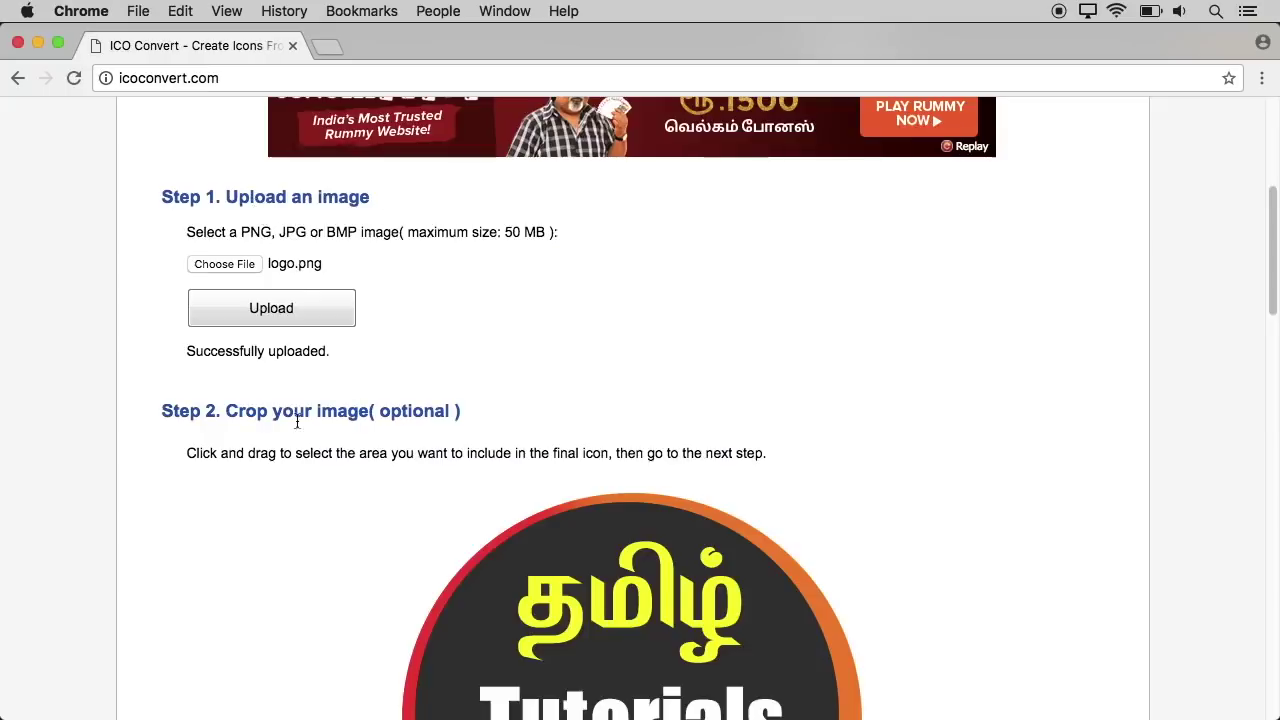
scroll(297, 435, down, 4)
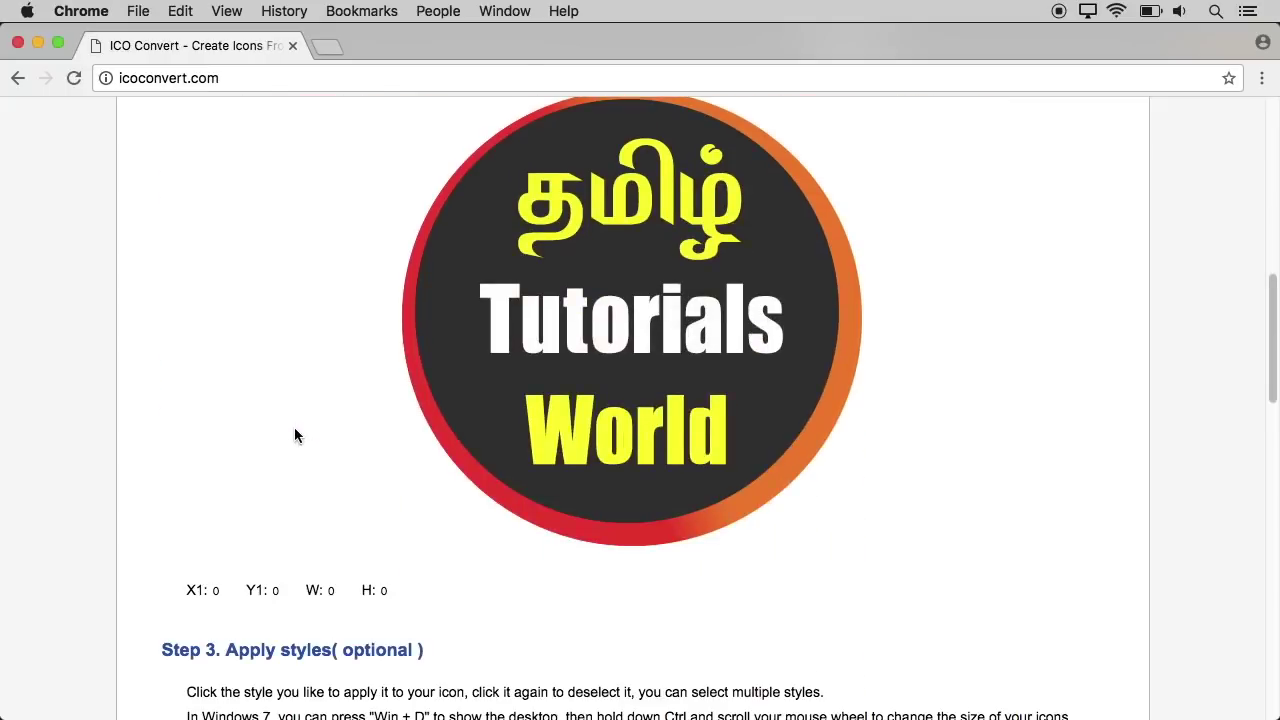
scroll(310, 435, up, 1)
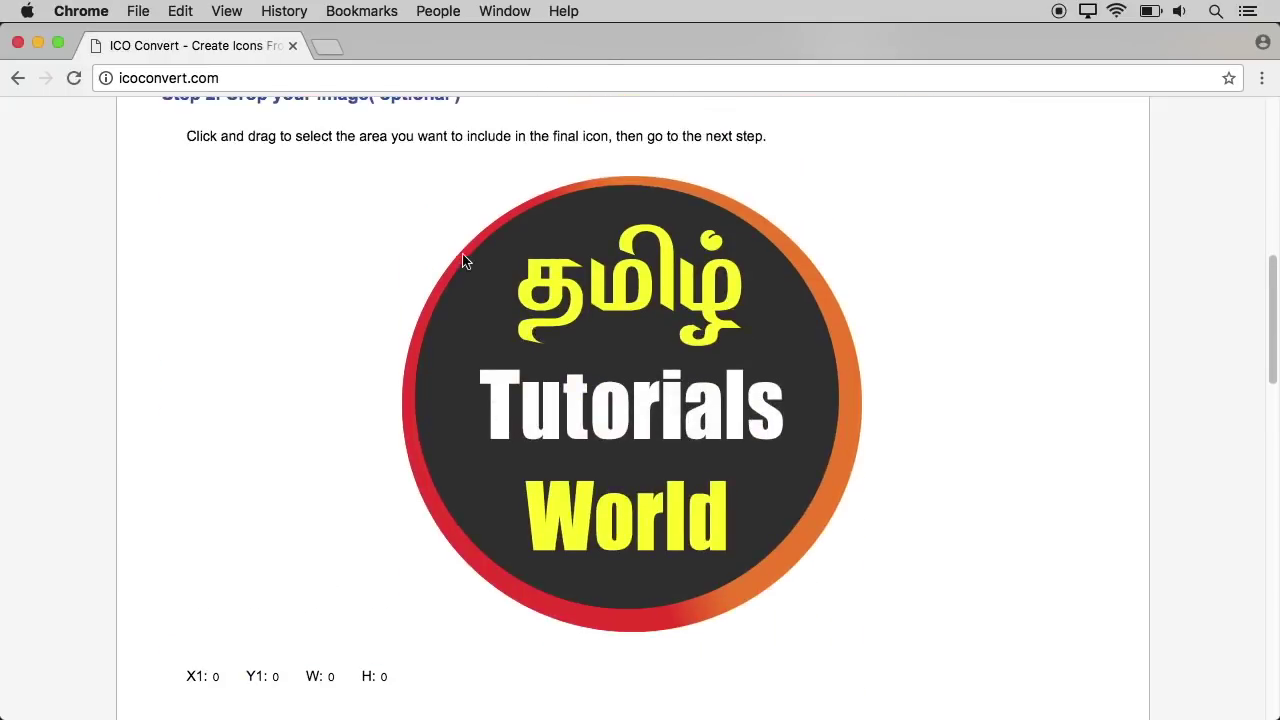
- Draw and adjust a crop square so it covers the whole logo
drag(505, 219, 880, 593)
drag(505, 219, 417, 194)
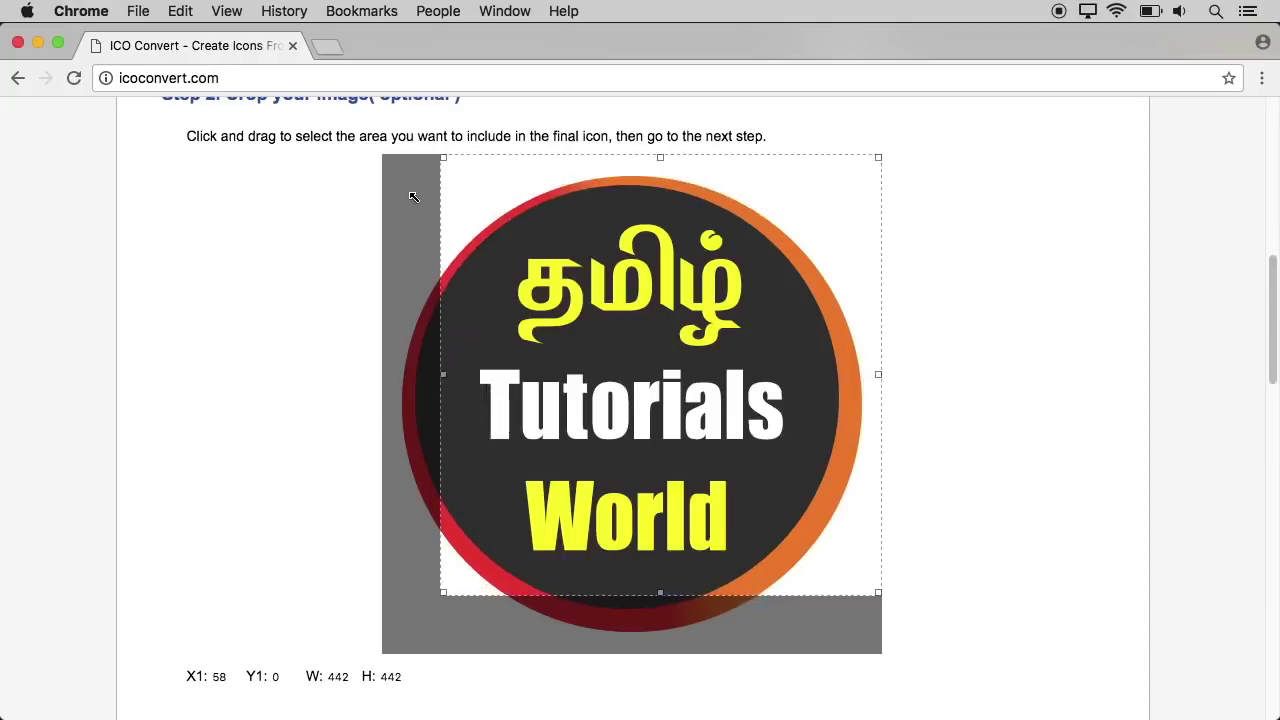
drag(651, 304, 597, 306)
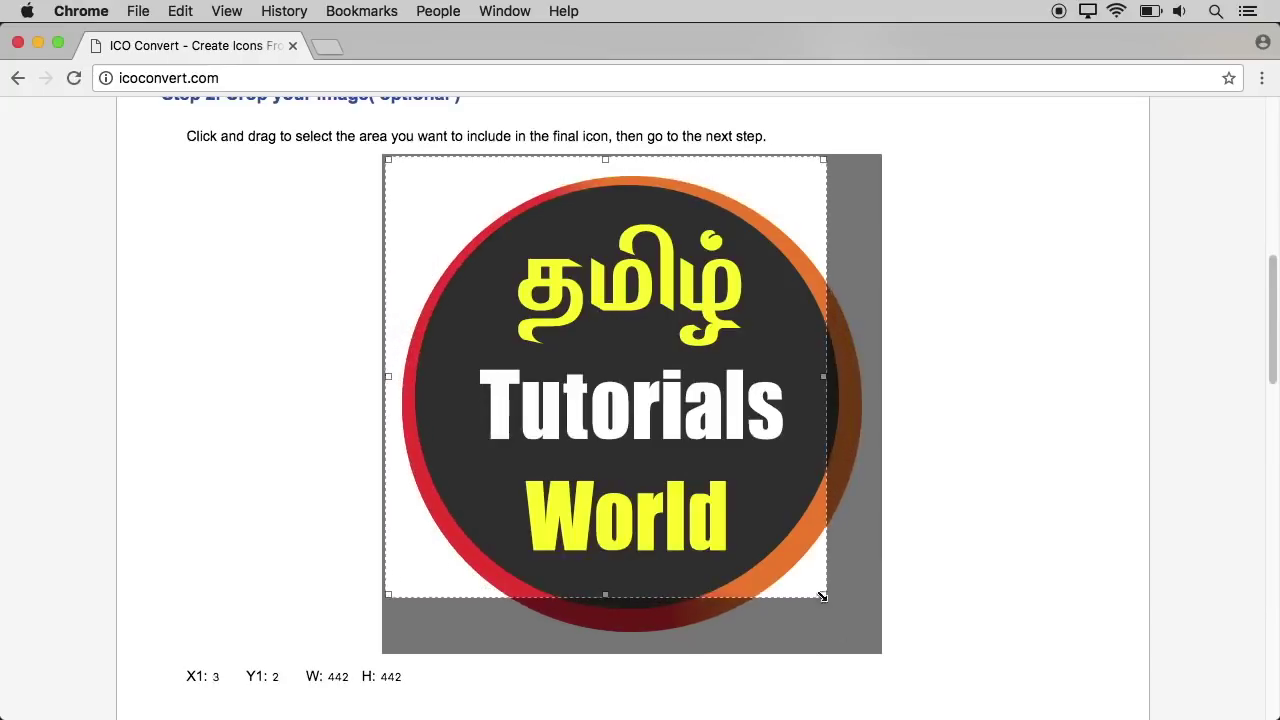
drag(823, 594, 943, 591)
- Apply the plain circle style to the icon
scroll(943, 591, down, 5)
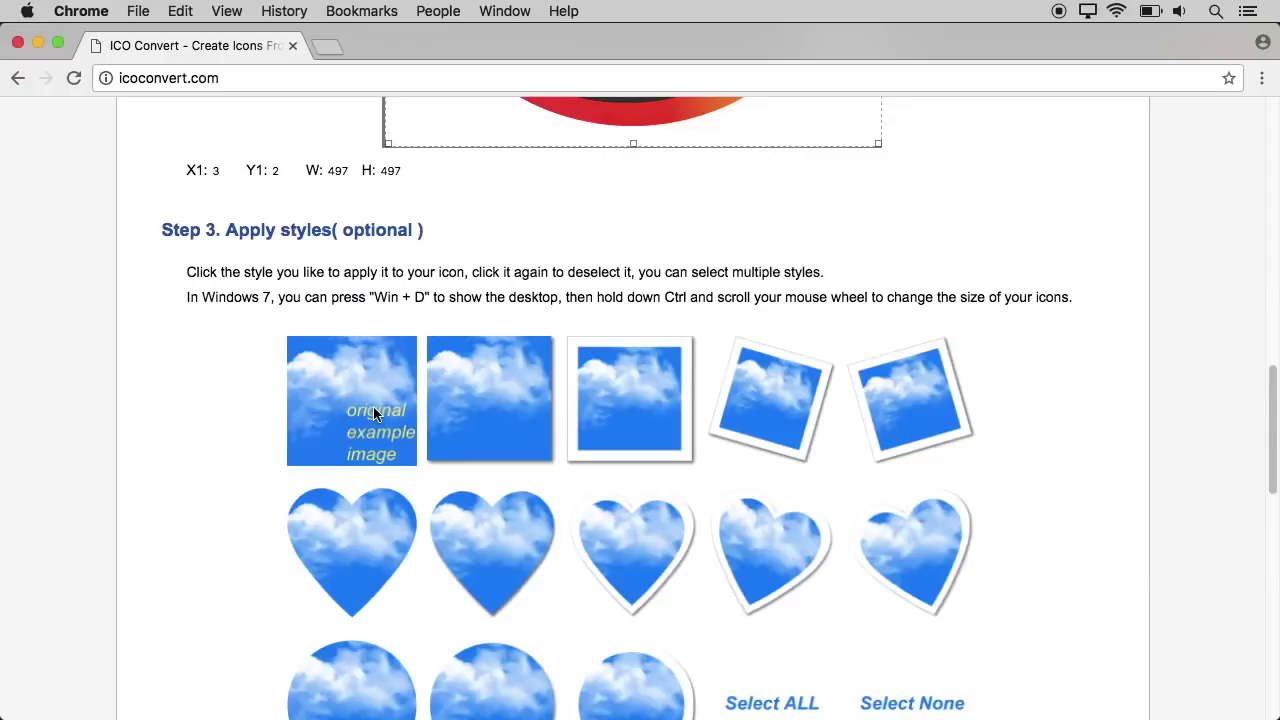
scroll(385, 416, down, 1)
click(359, 593)
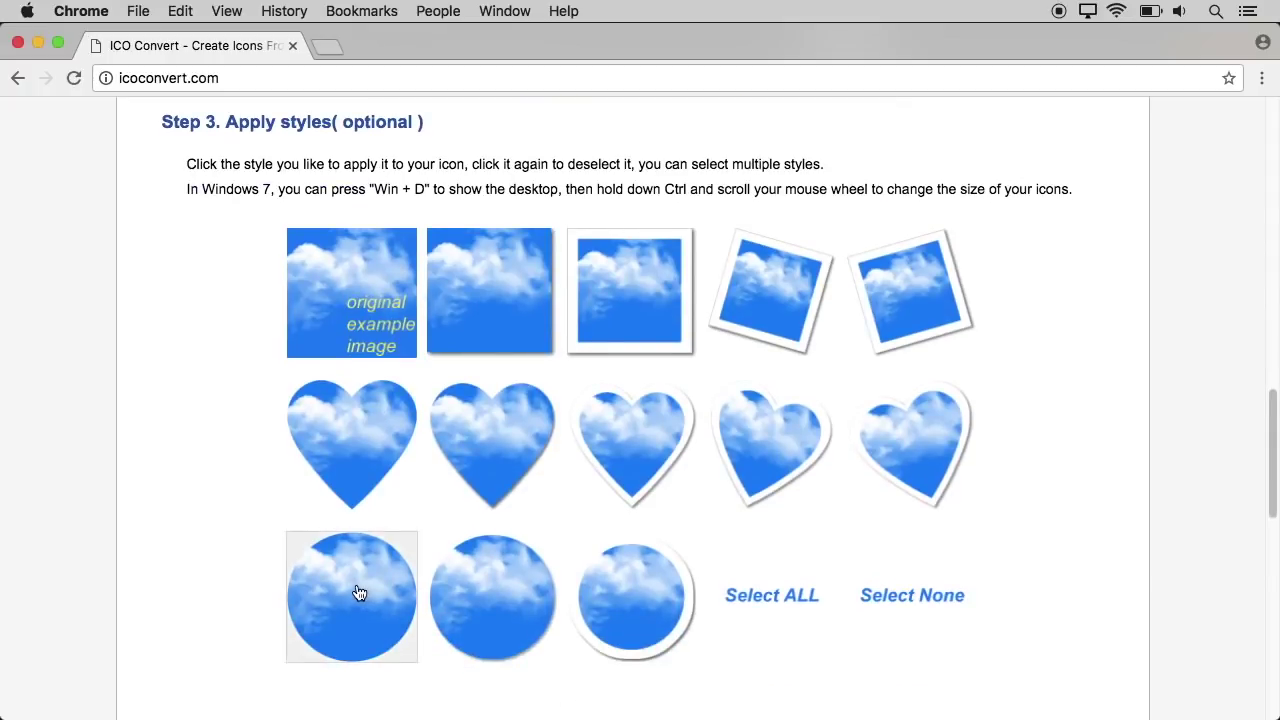
- Convert the cropped logo to ICO and download logo_8uY_icon.ico
scroll(372, 586, down, 5)
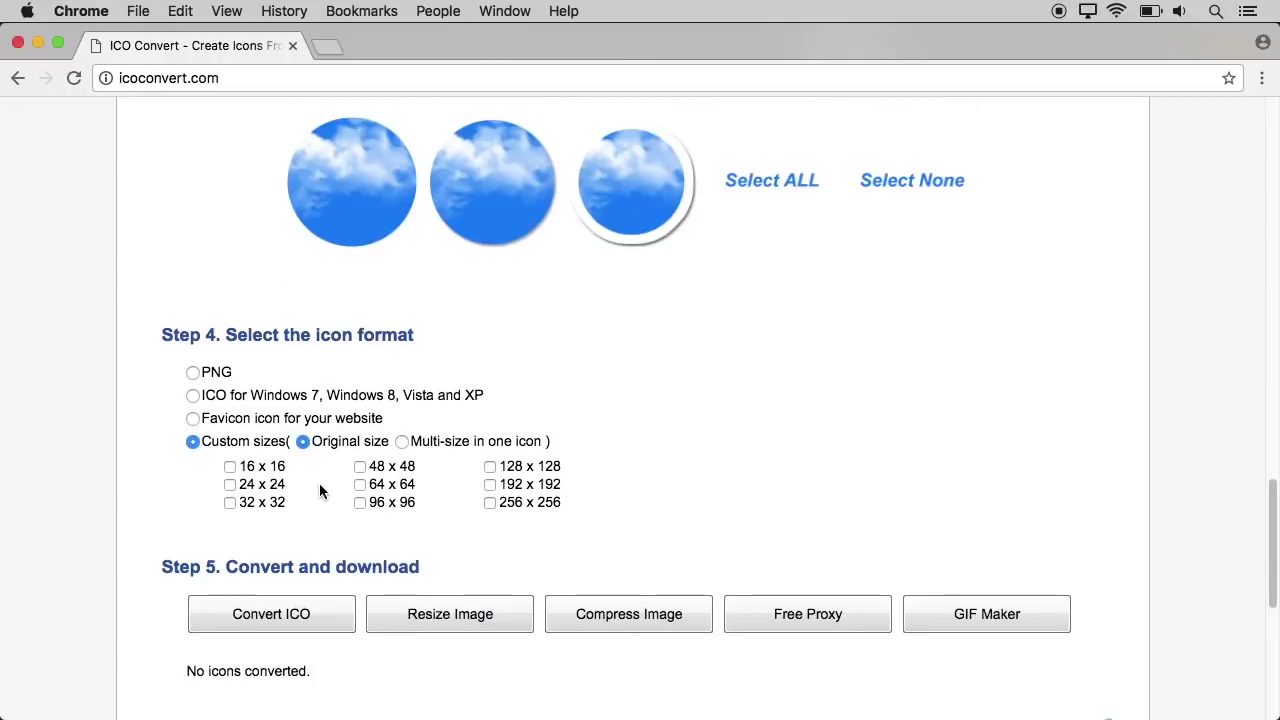
scroll(320, 490, down, 1)
click(287, 527)
scroll(287, 529, down, 1)
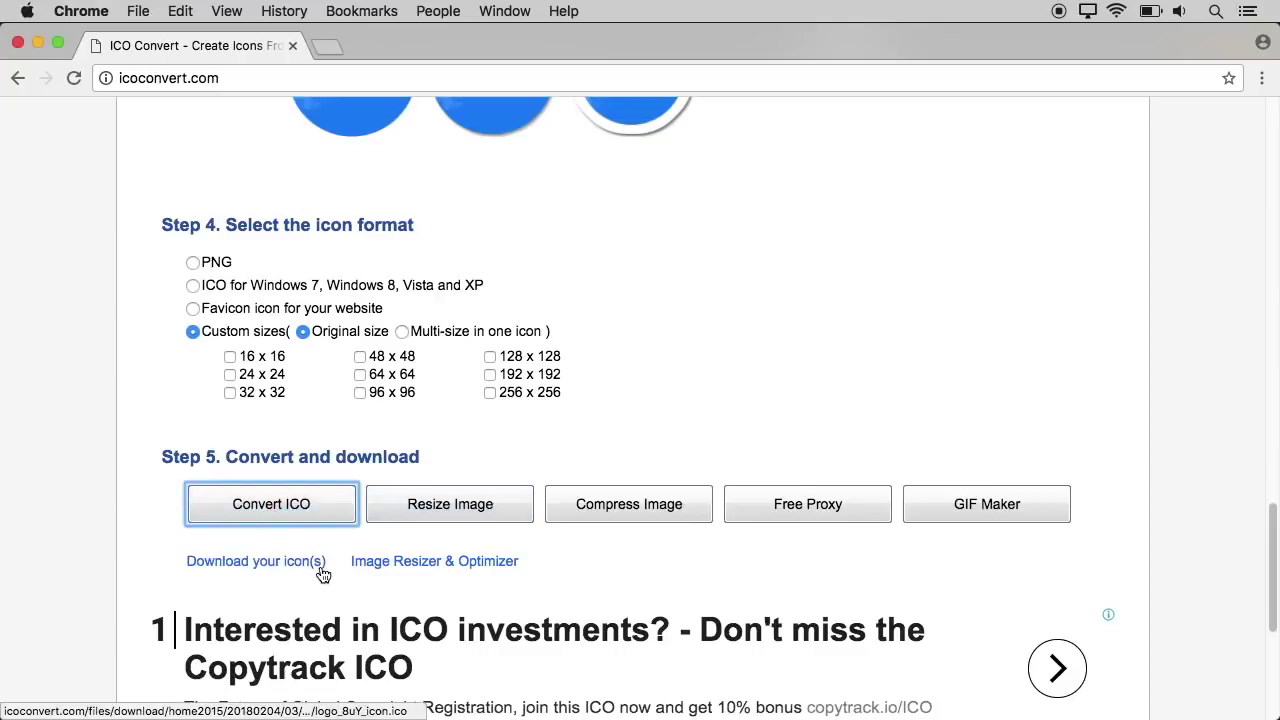
scroll(320, 566, down, 1)
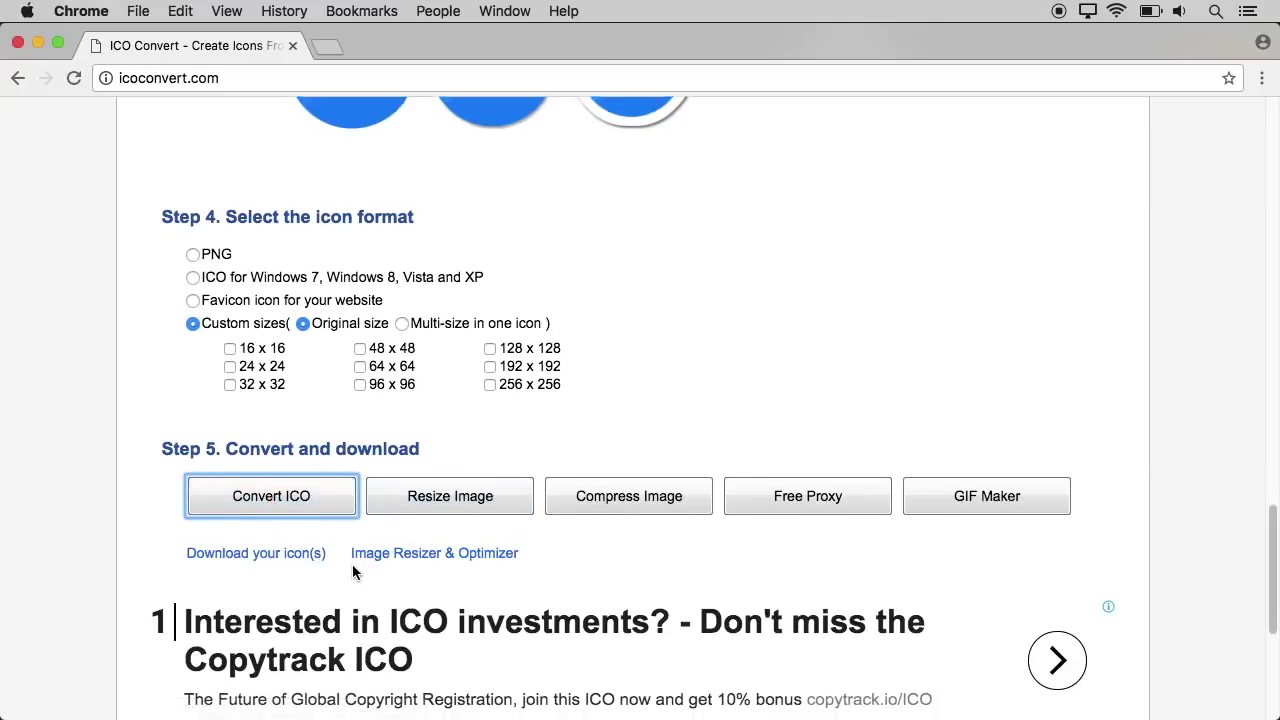
scroll(352, 566, down, 3)
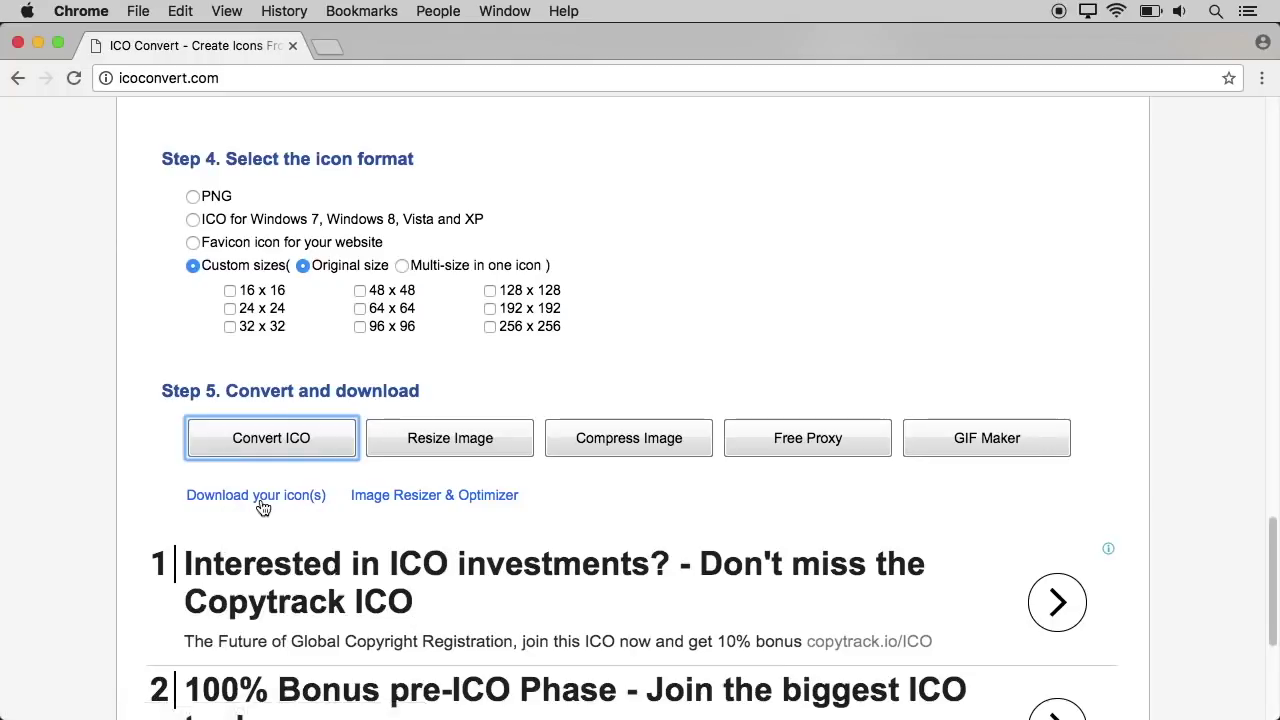
click(260, 500)
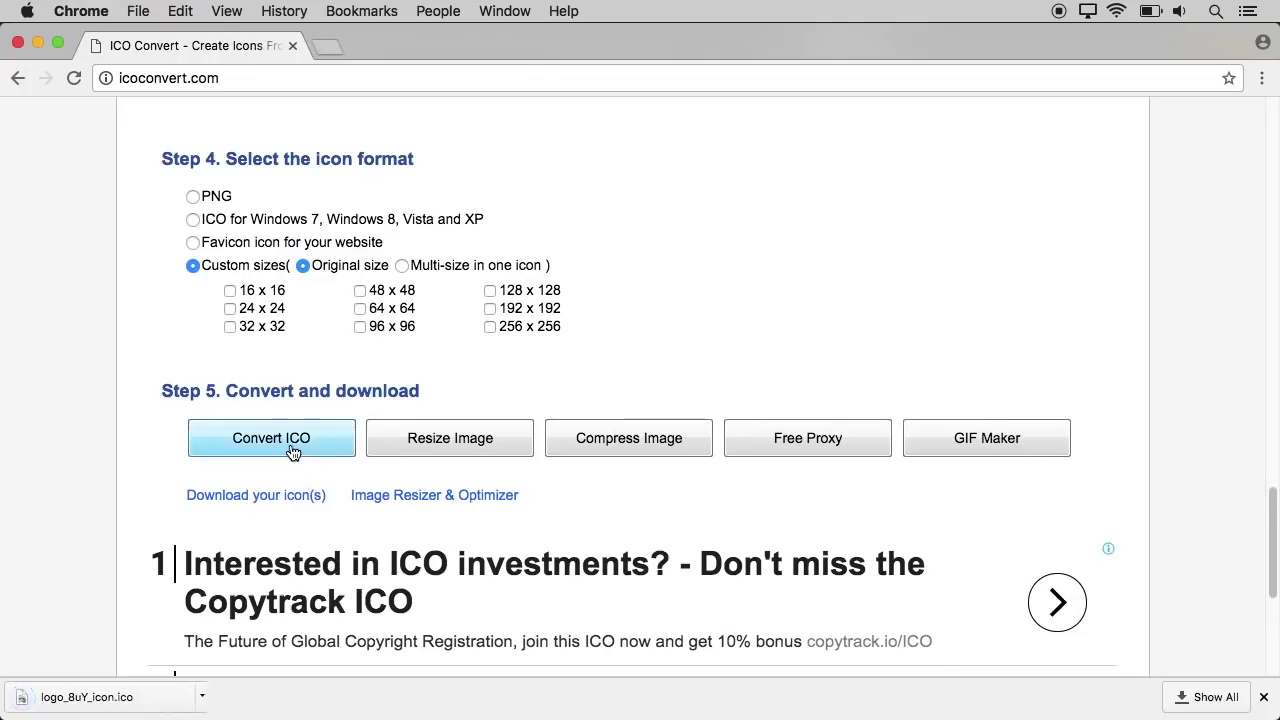
- Open the downloaded logo_8uY_icon.ico in Preview and move its window to the centre
click(104, 700)
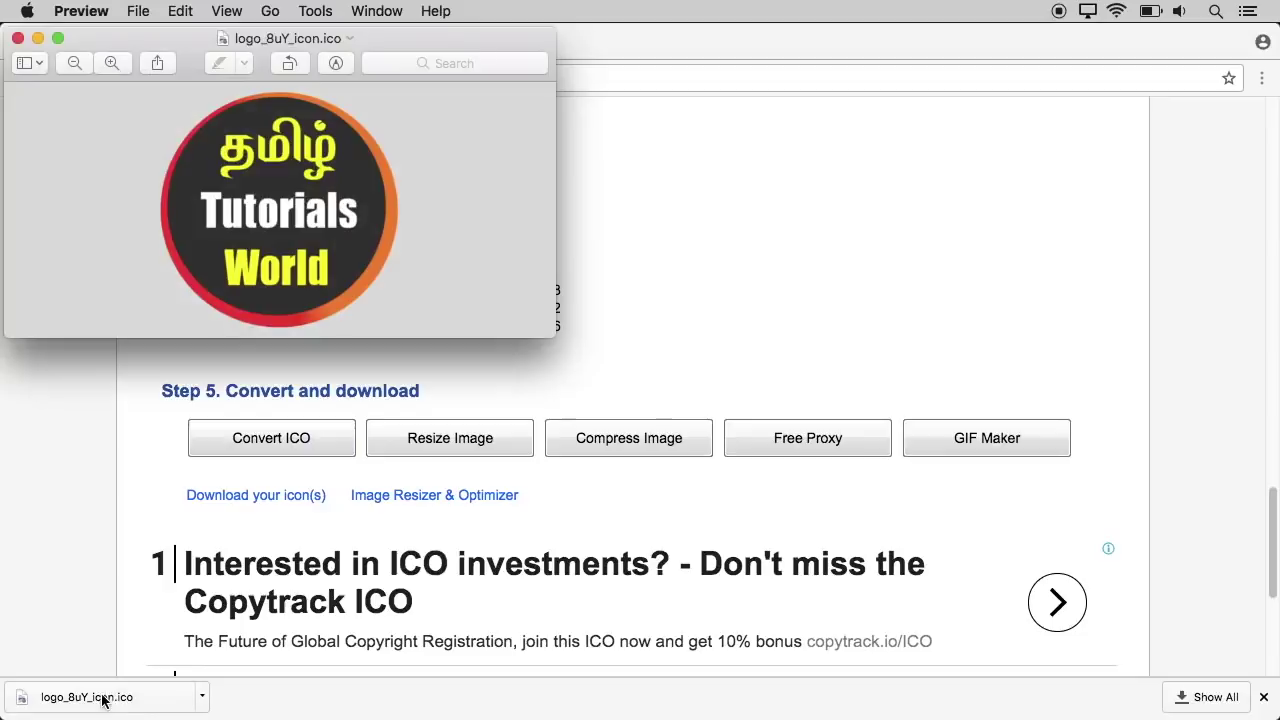
drag(178, 41, 426, 148)
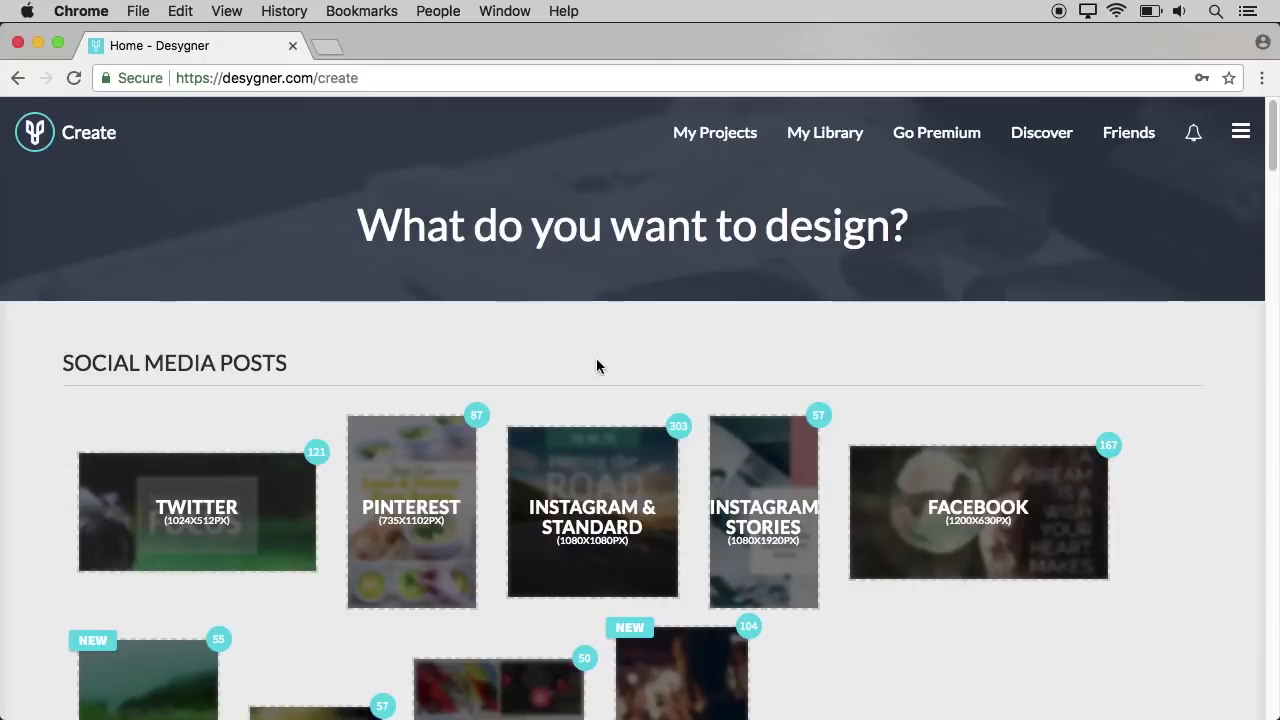
- Scroll down to Social Headers and bring up the Facebook (851x315px) header templates
scroll(49, 430, down, 1)
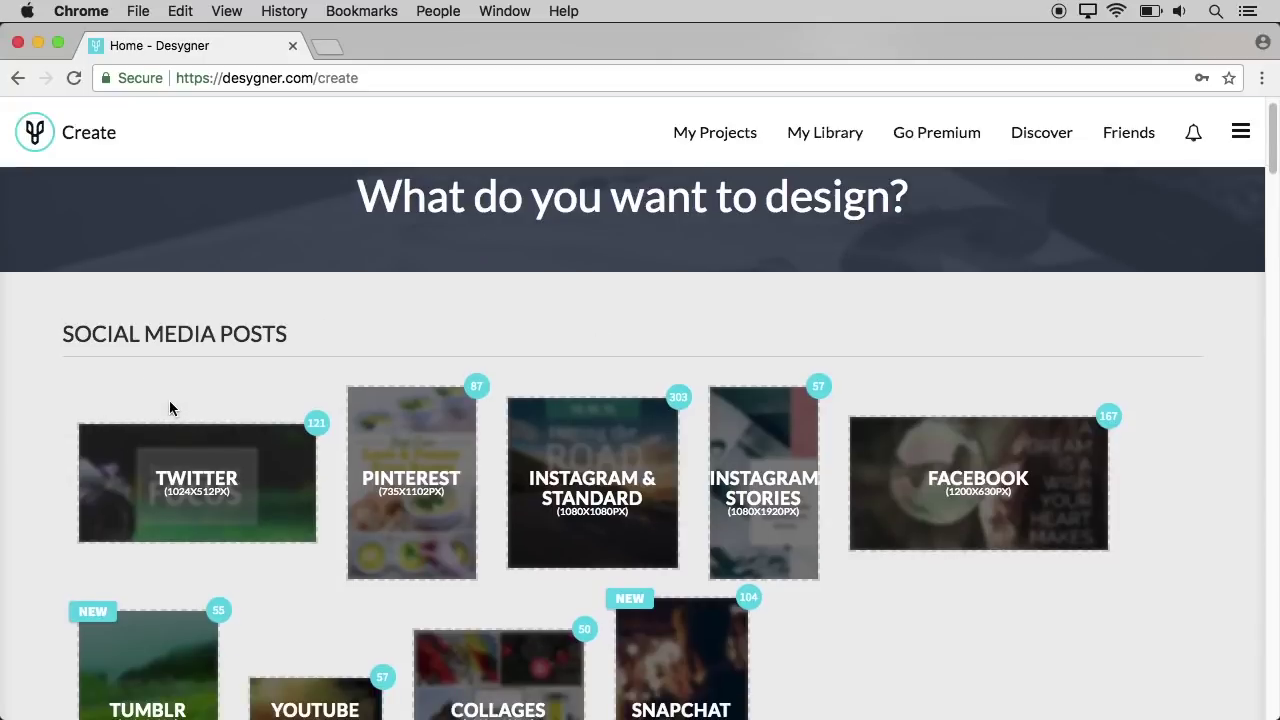
scroll(169, 408, down, 2)
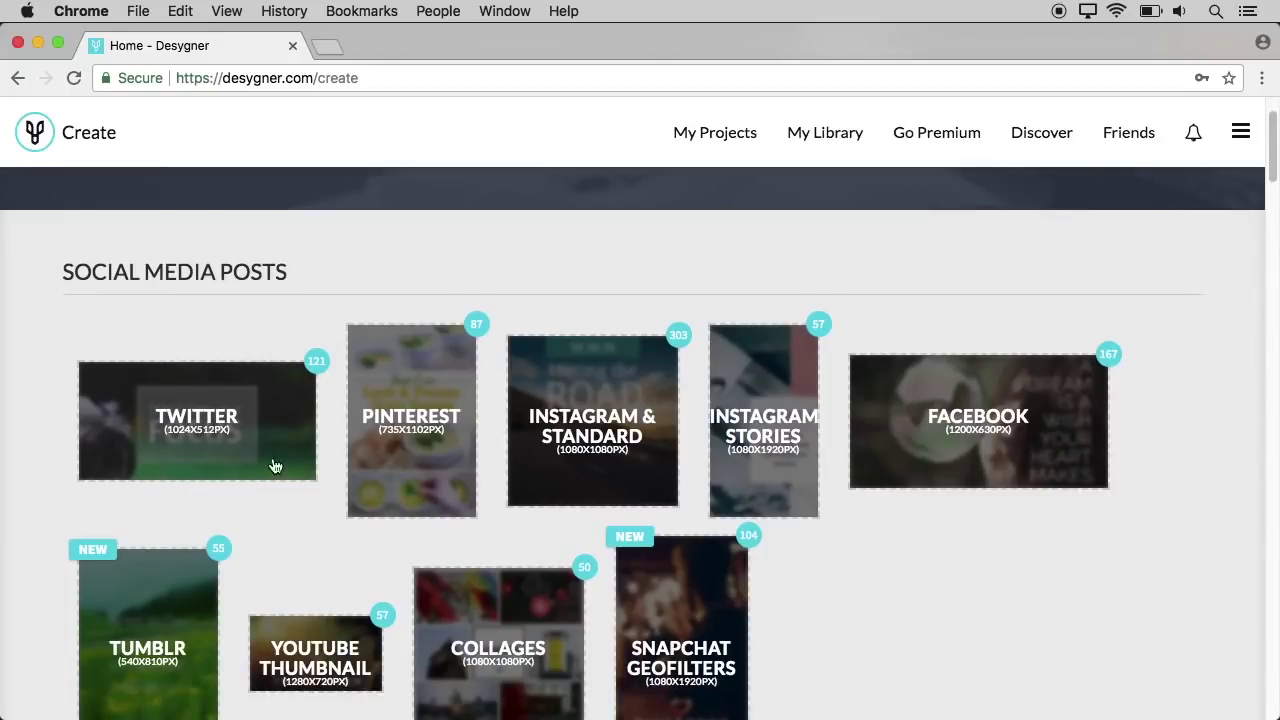
scroll(303, 471, down, 1)
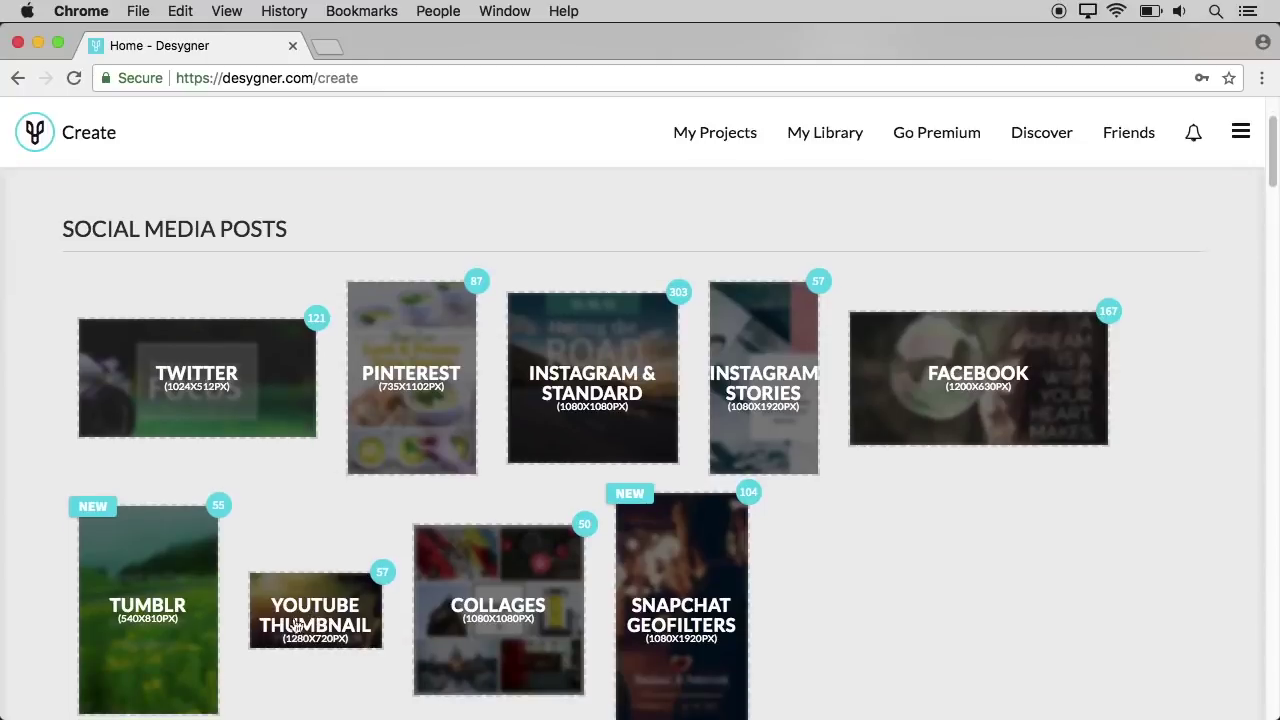
scroll(309, 551, down, 8)
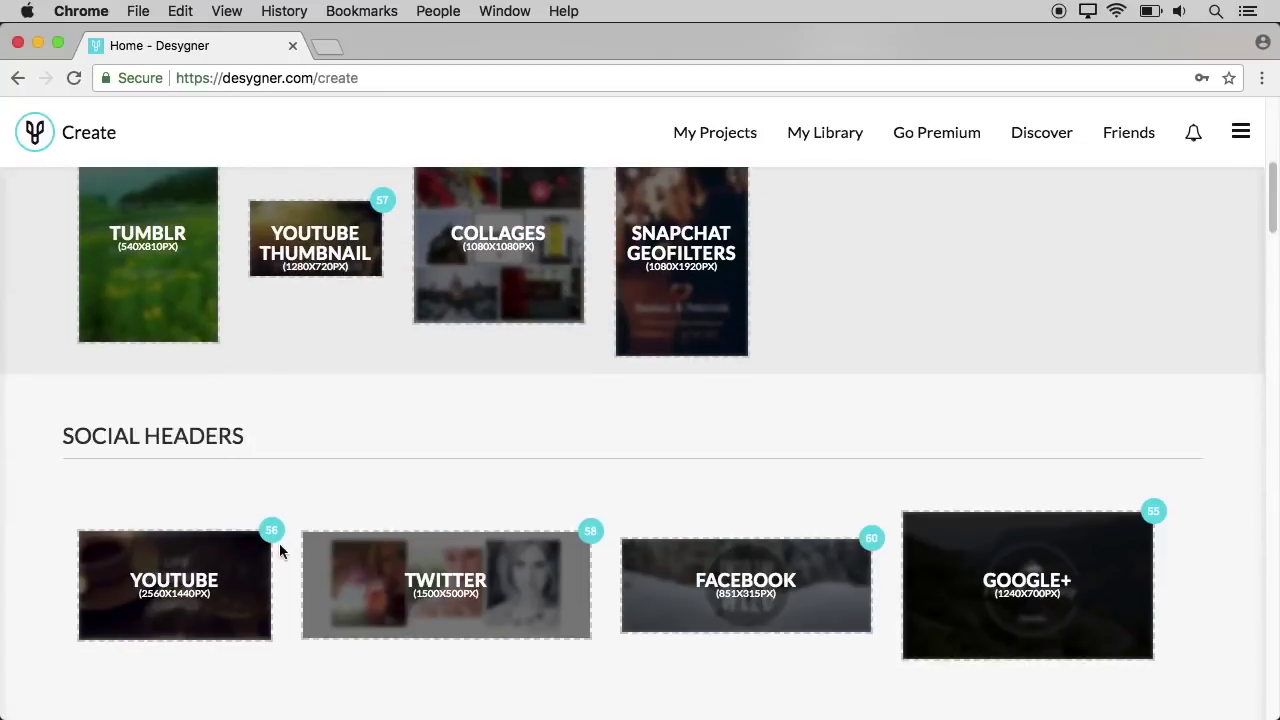
scroll(270, 555, down, 2)
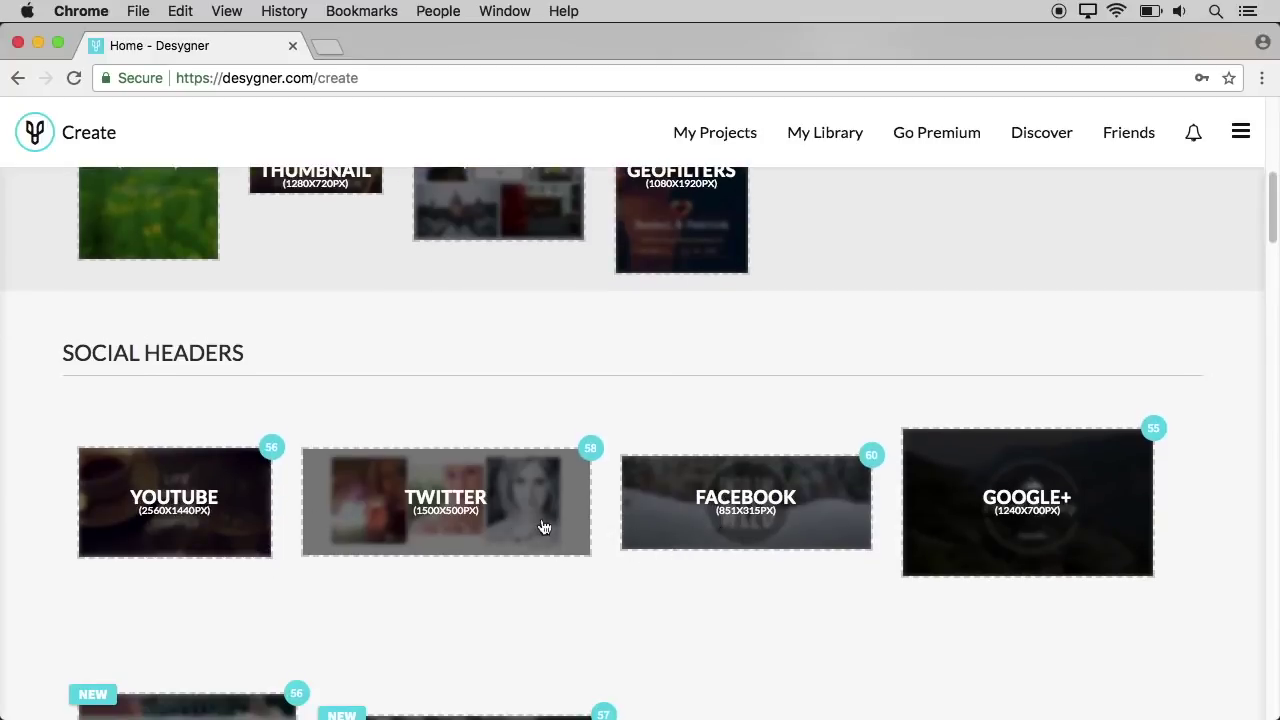
scroll(615, 531, down, 2)
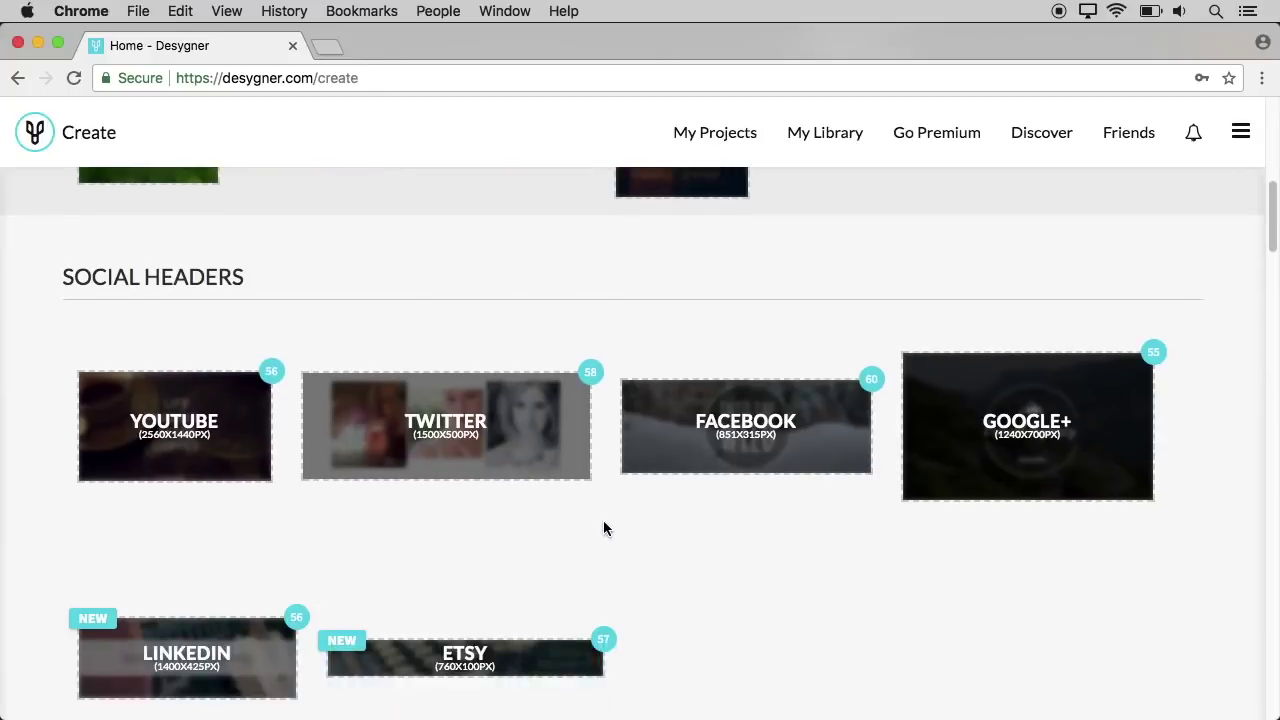
scroll(549, 529, down, 1)
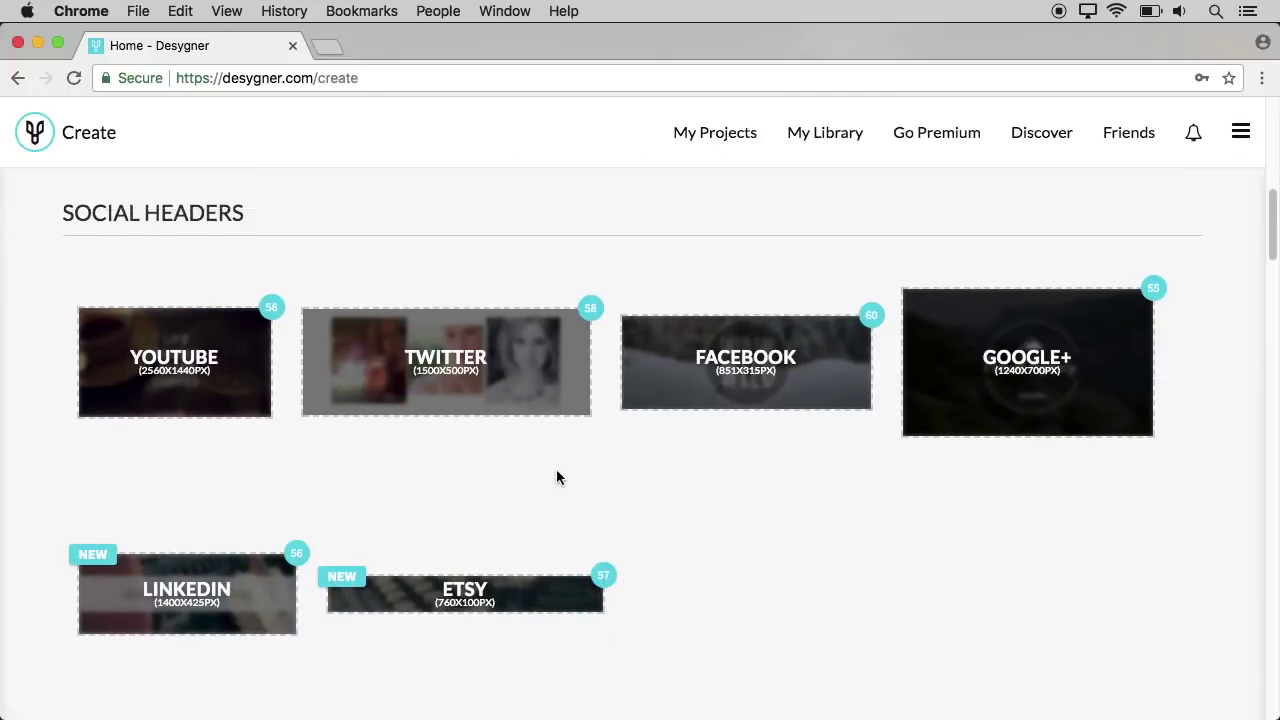
click(748, 392)
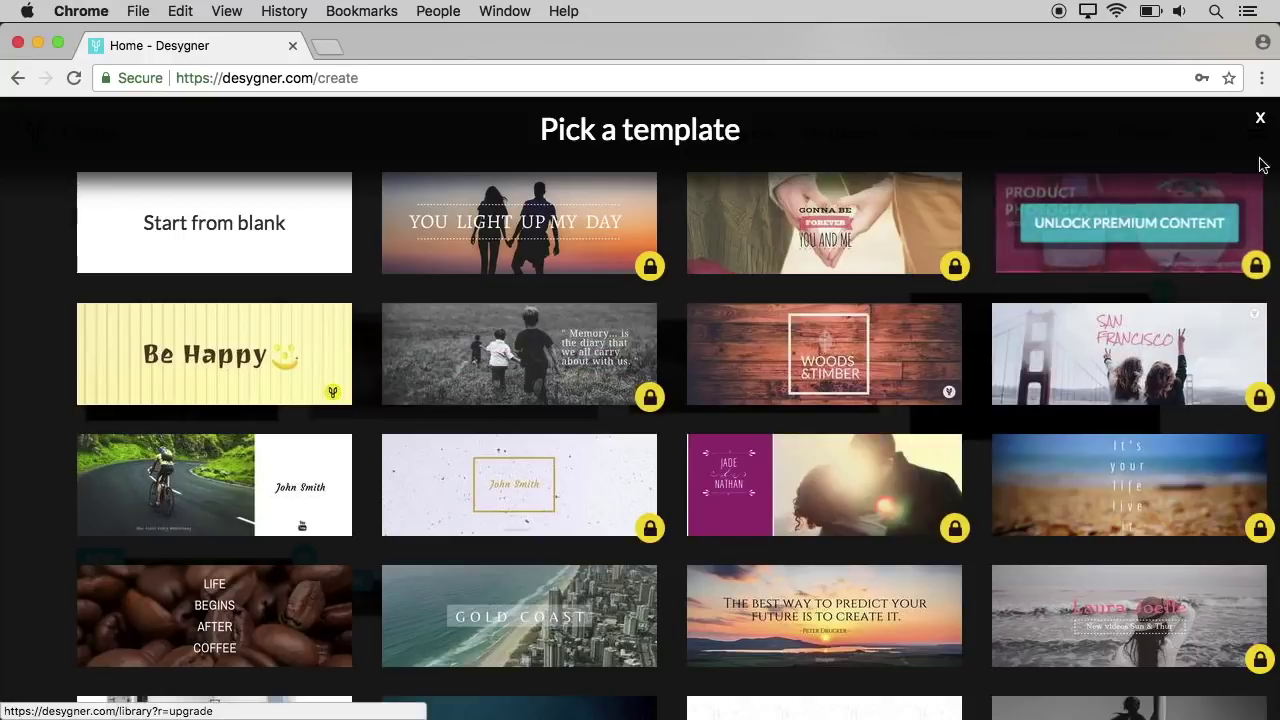
- Close the Facebook header template picker and browse categories down to Standard and Custom Sizes
click(1260, 118)
scroll(557, 510, down, 3)
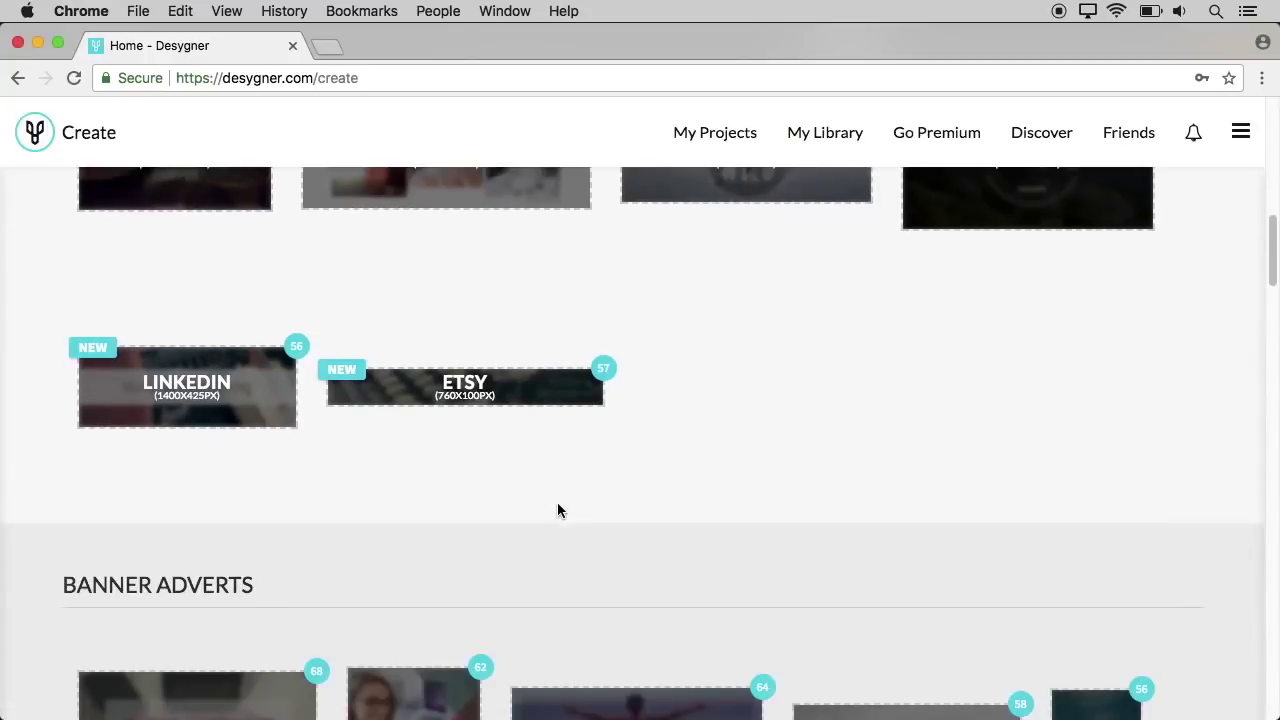
scroll(557, 510, down, 4)
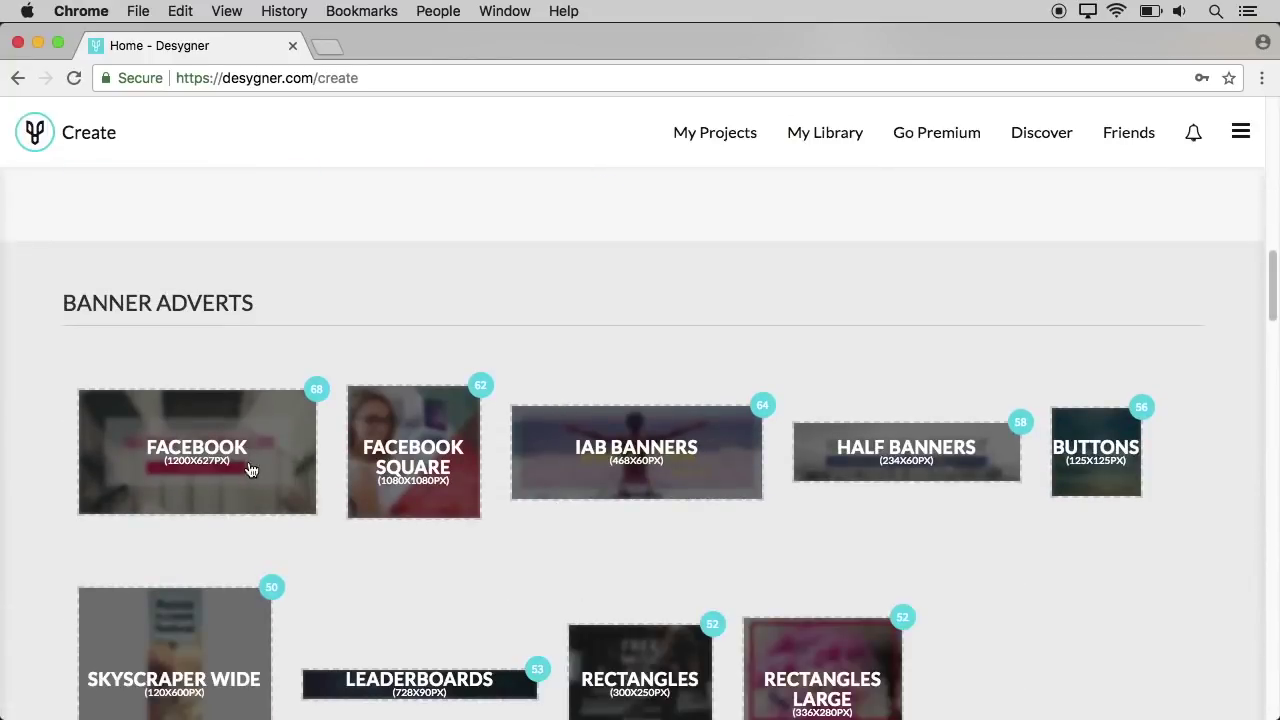
scroll(385, 518, down, 8)
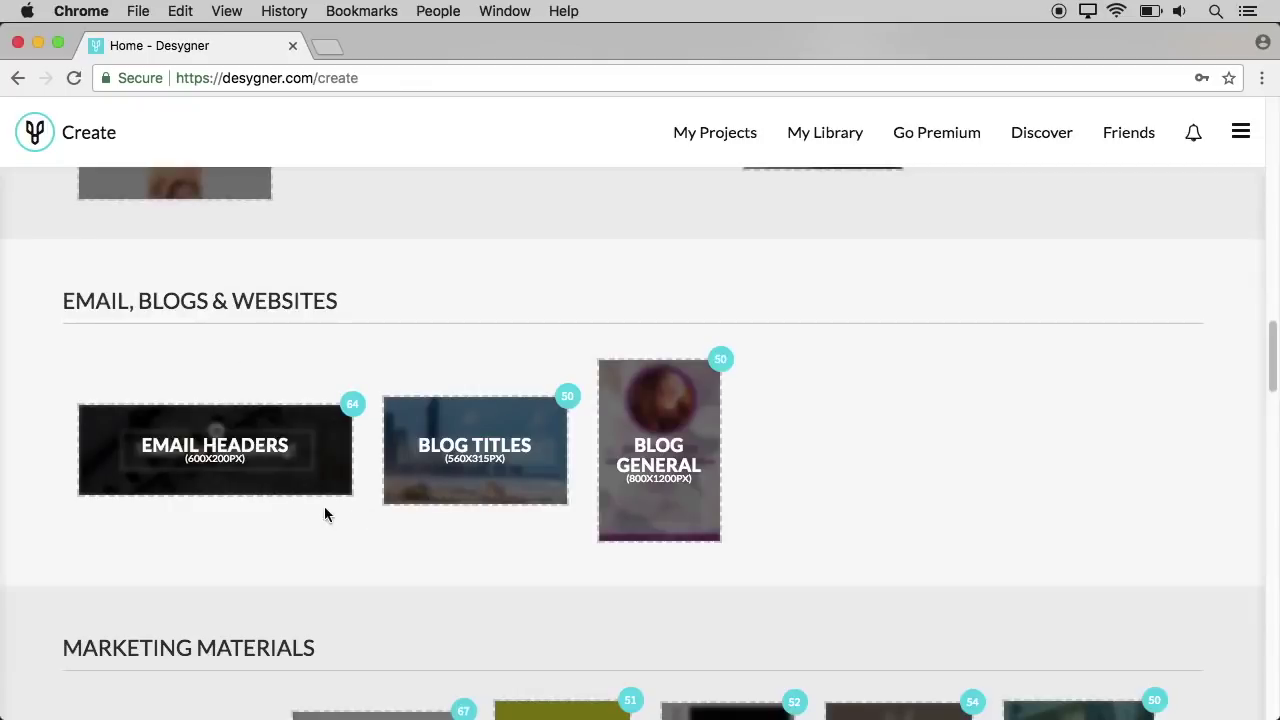
scroll(331, 514, down, 6)
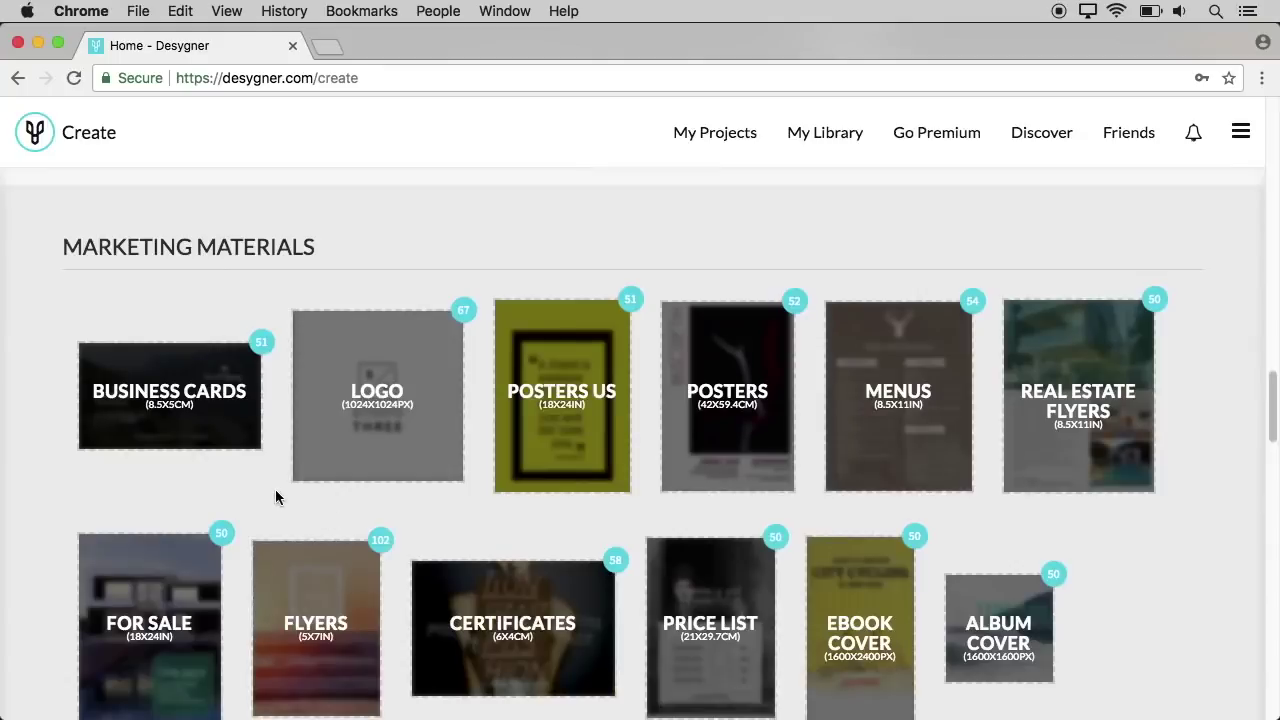
scroll(290, 496, down, 10)
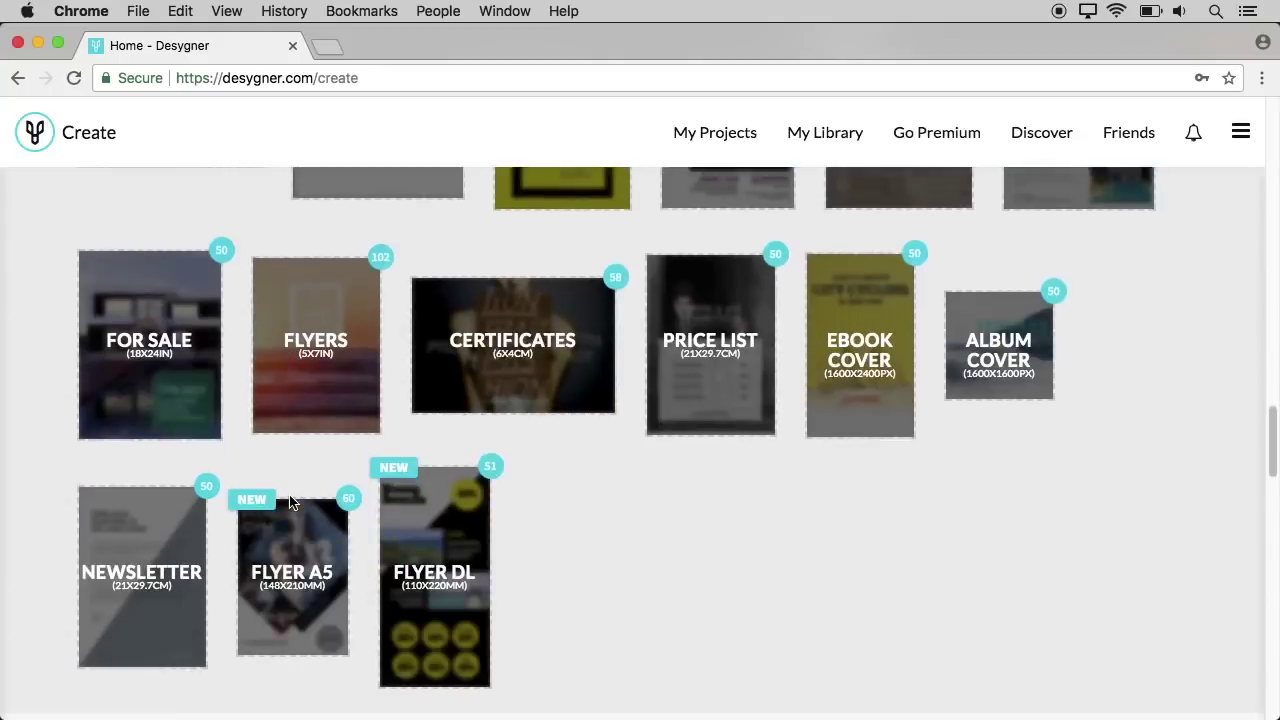
scroll(289, 494, down, 1)
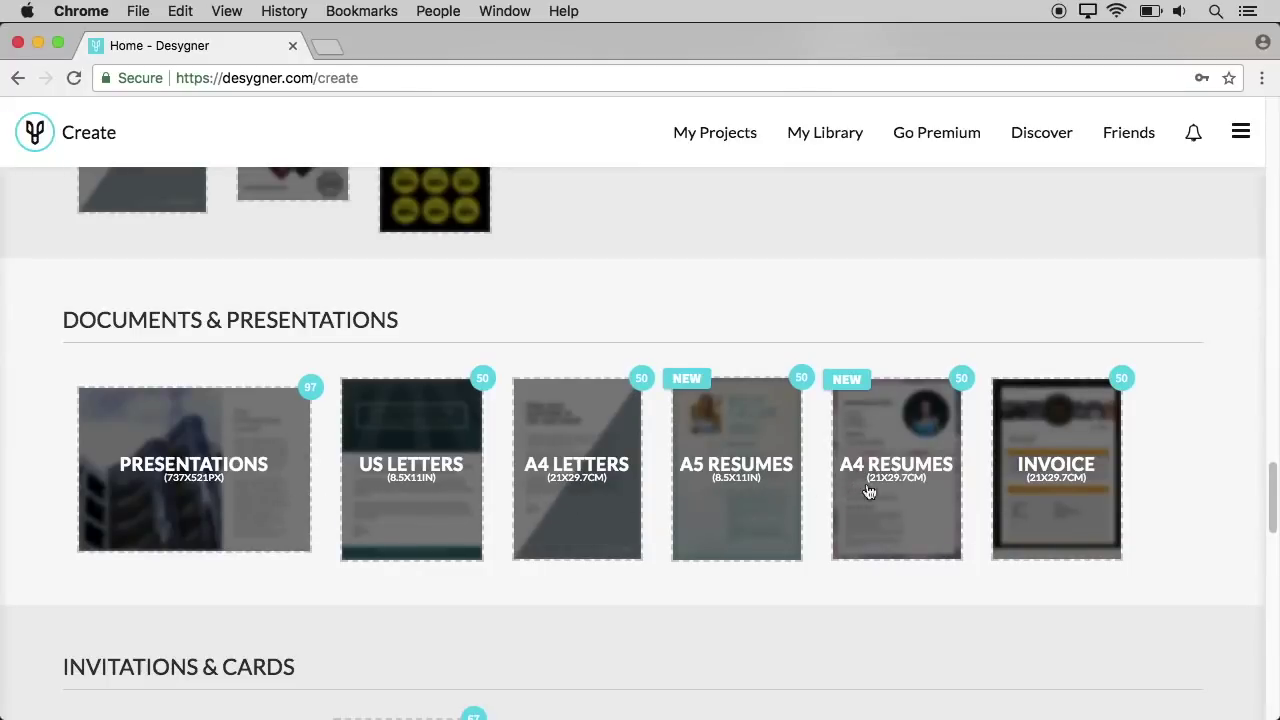
scroll(807, 510, down, 4)
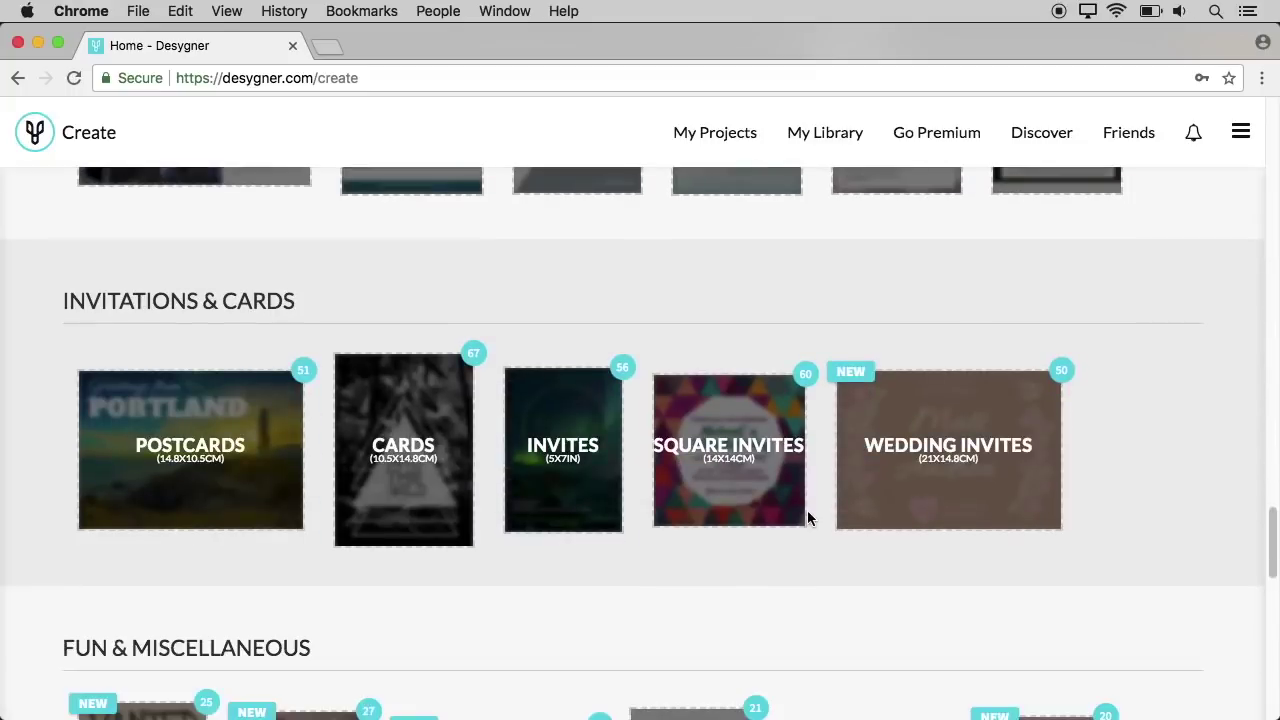
scroll(779, 525, down, 2)
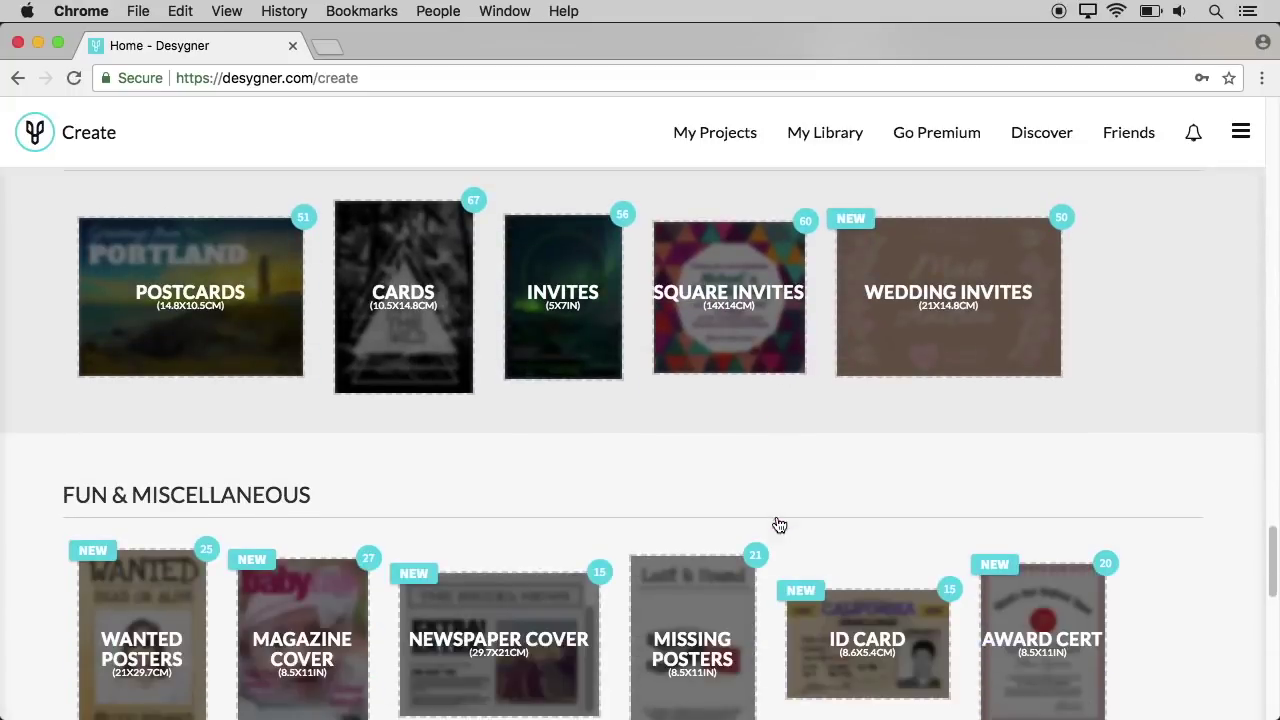
scroll(779, 525, down, 5)
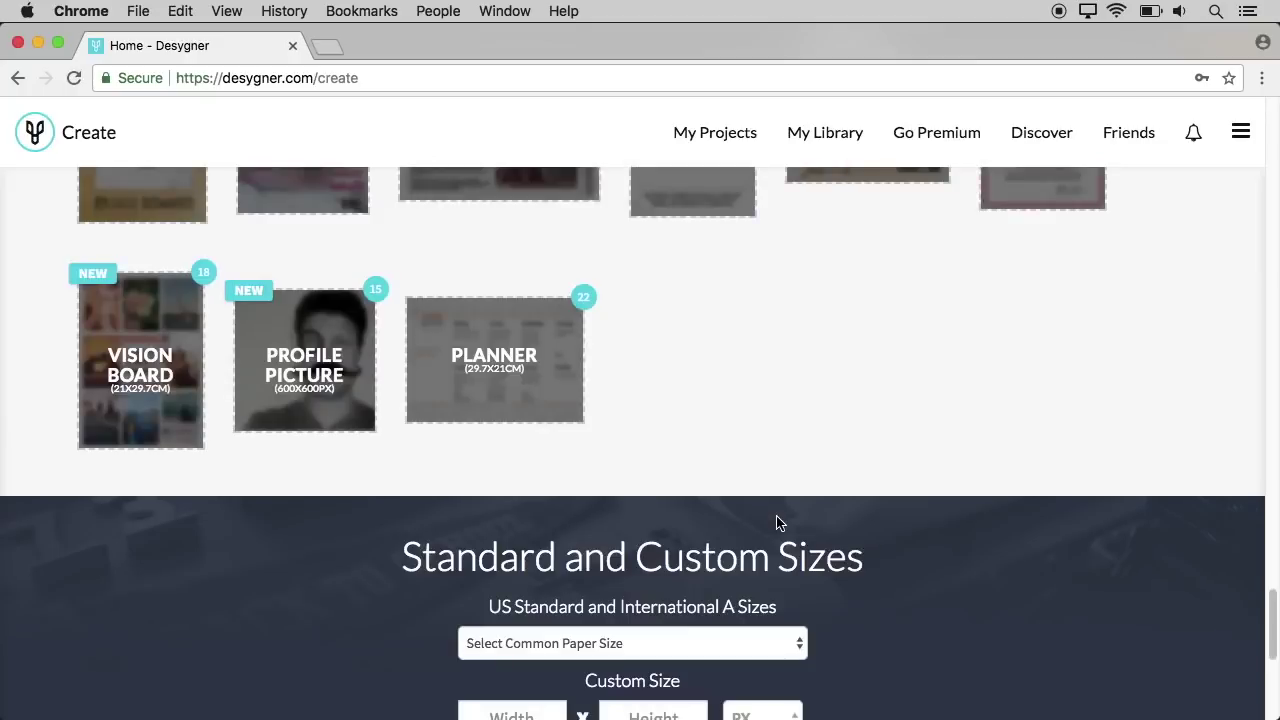
scroll(779, 523, down, 3)
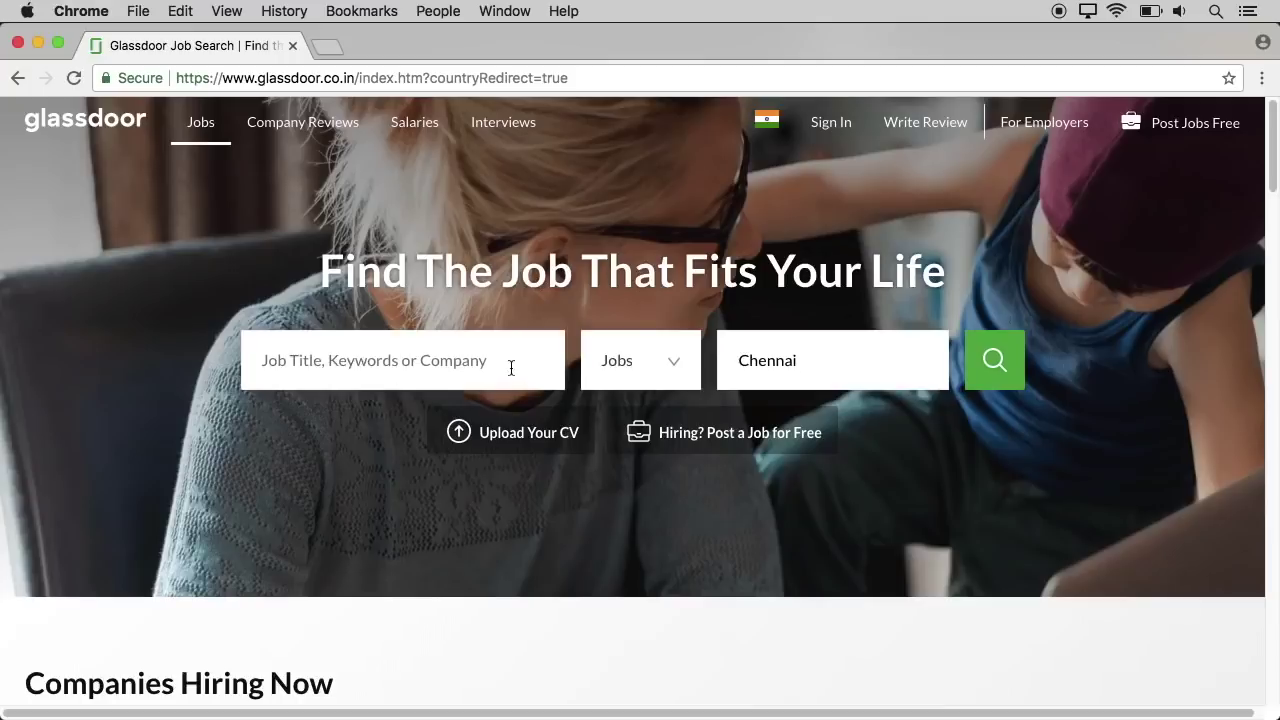
- Set the search term to Microsoft Software Engineer and the search type to Companies
click(671, 366)
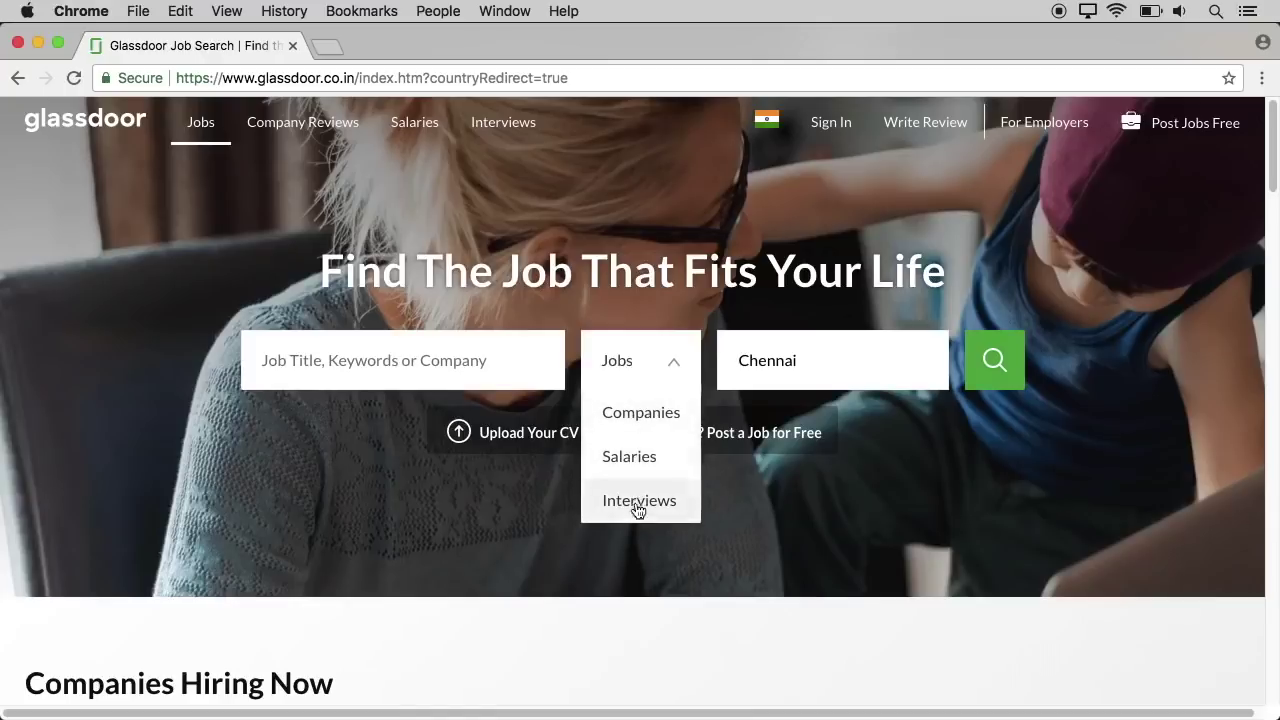
click(828, 354)
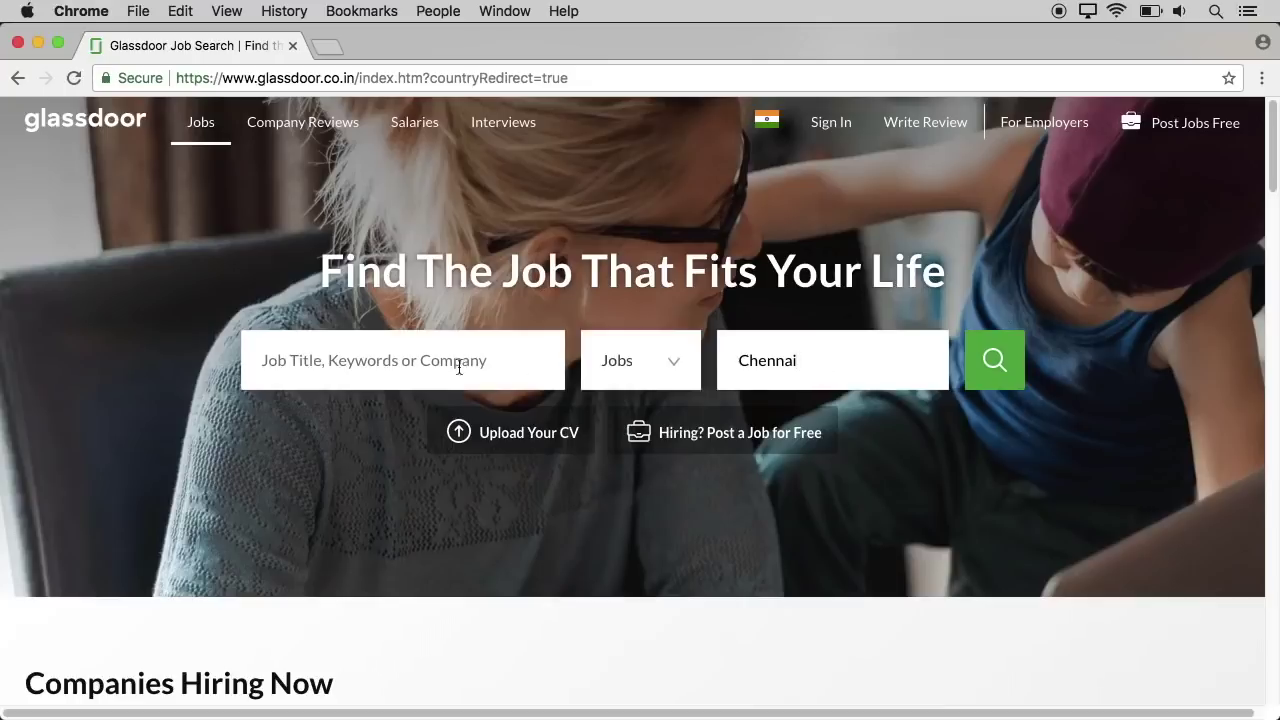
text(microsoft)
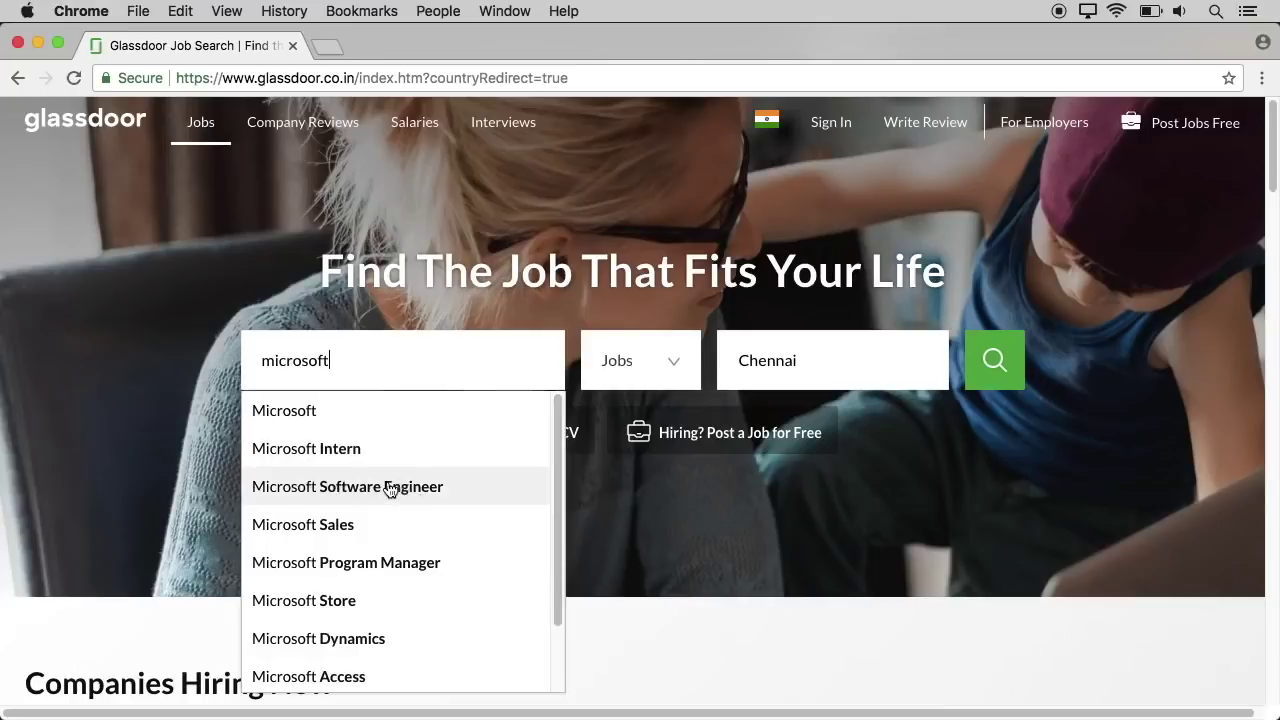
click(369, 488)
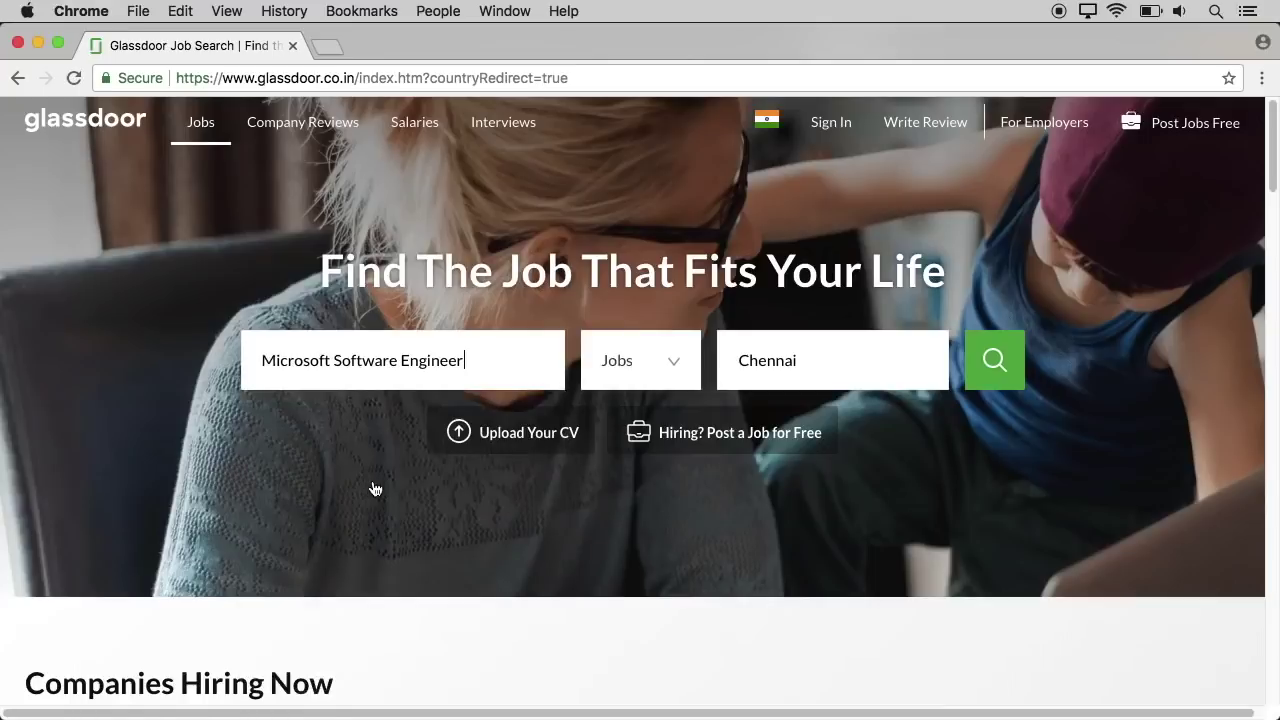
click(674, 370)
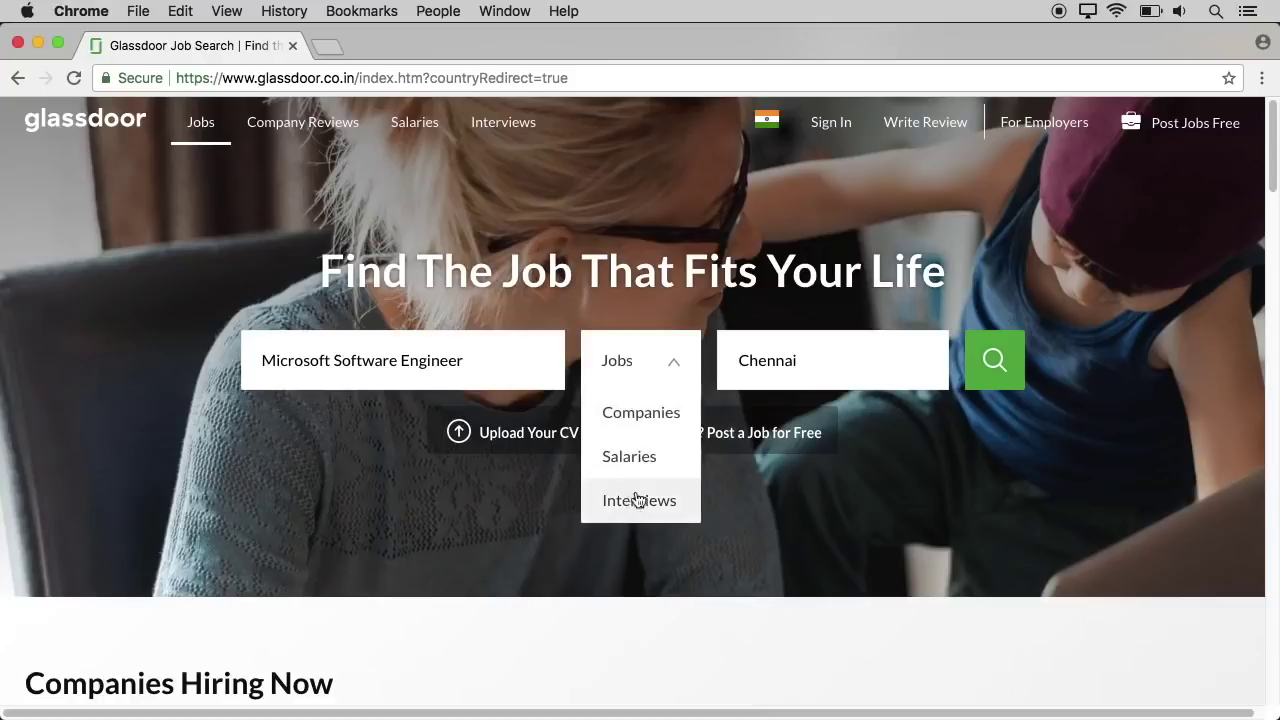
click(631, 416)
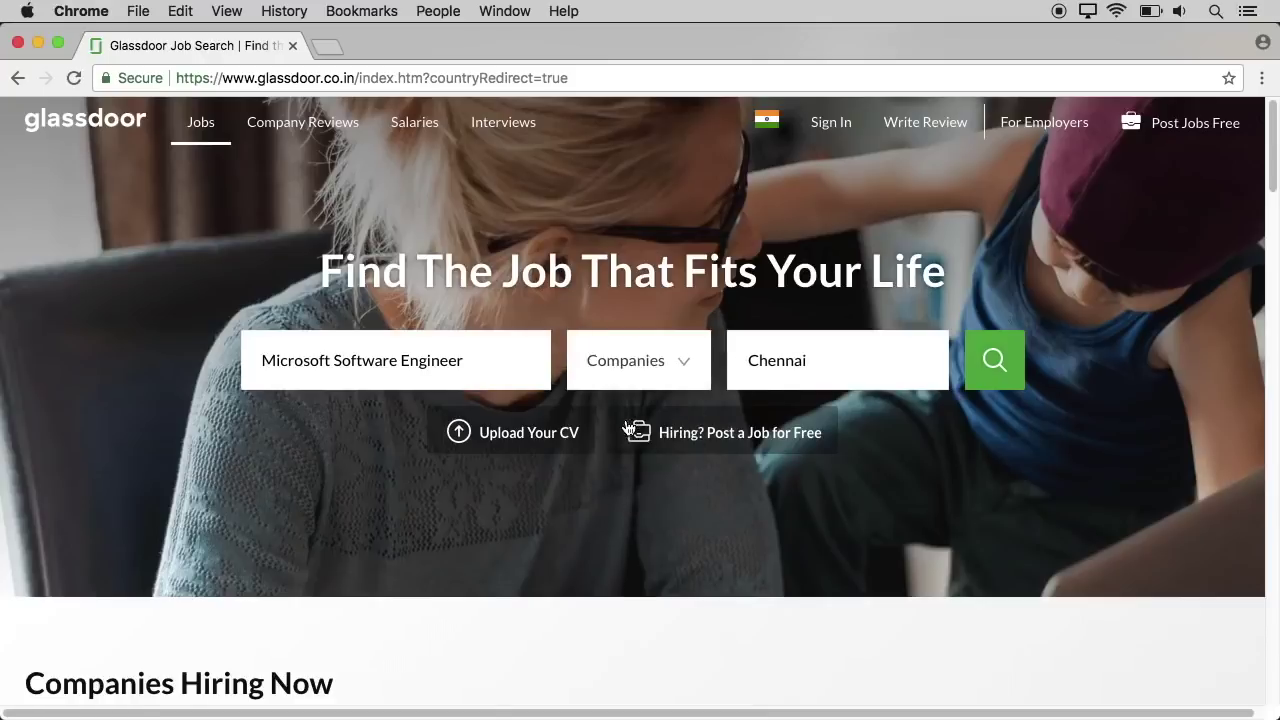
- Replace the Chennai location with New York, NY (US) and run the search
click(822, 373)
key(BackSpace)
key(BackSpace)
key(BackSpace)
key(BackSpace)
text(us)
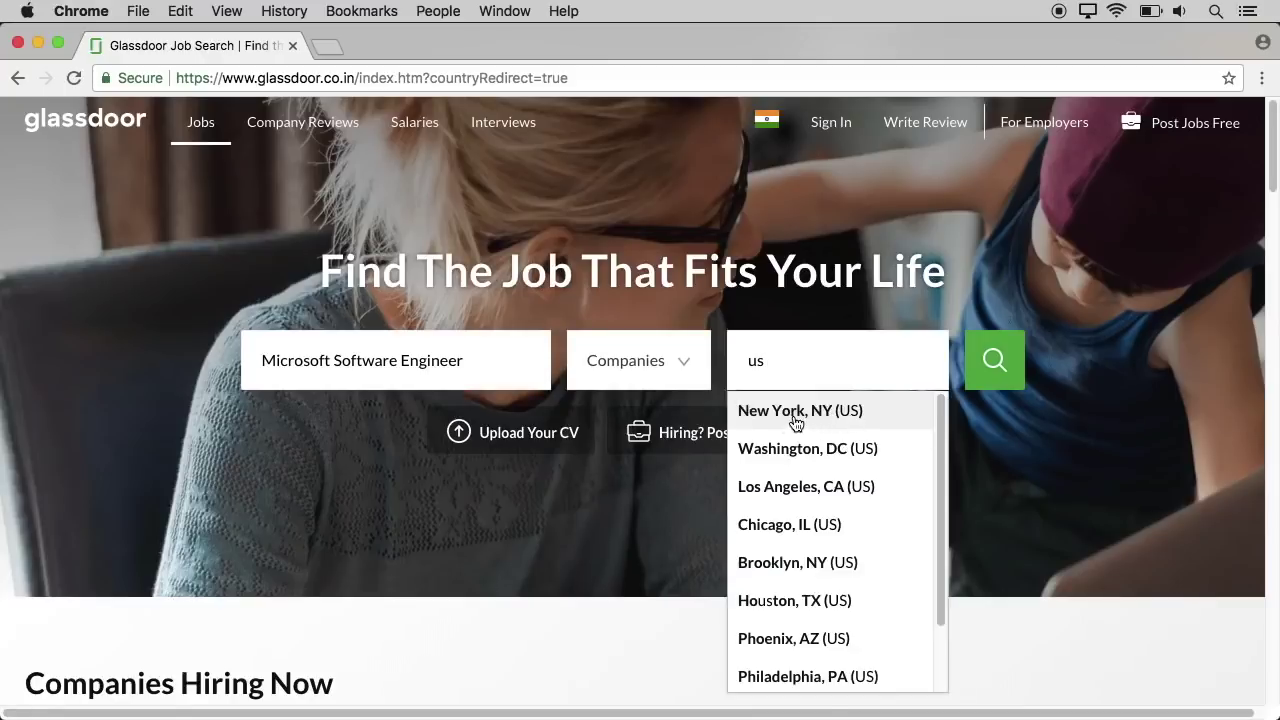
click(791, 420)
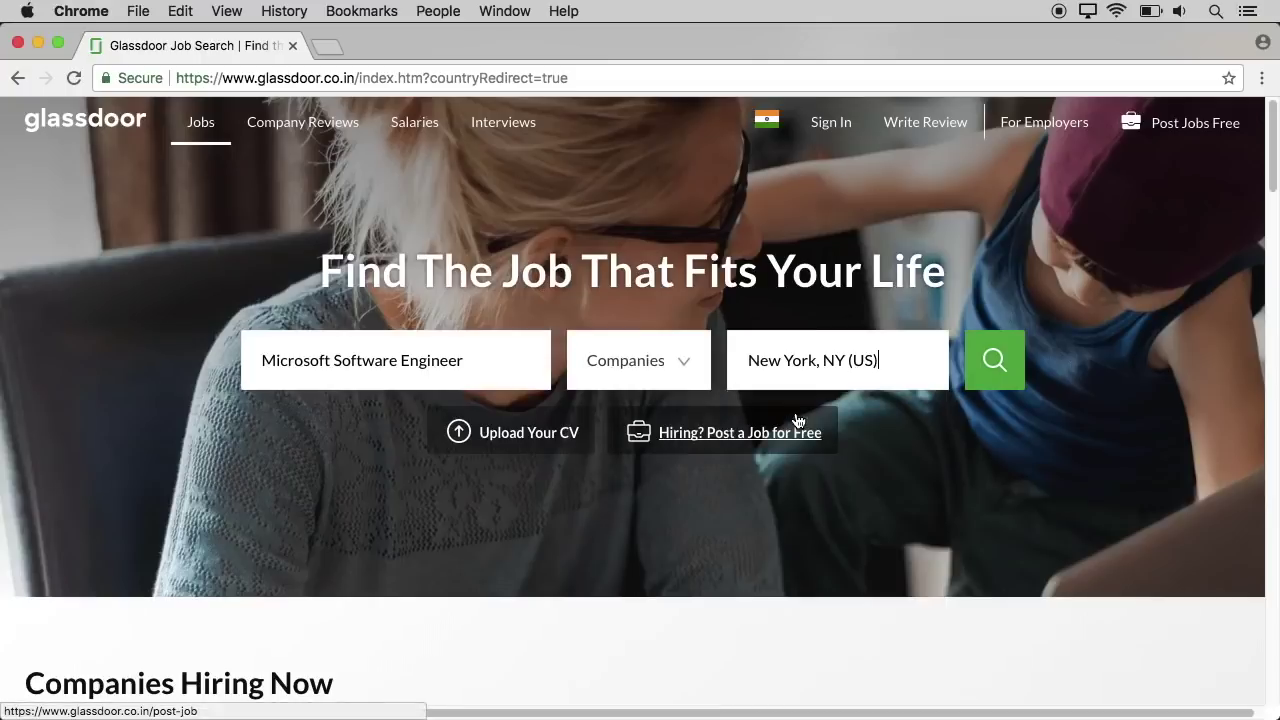
click(993, 368)
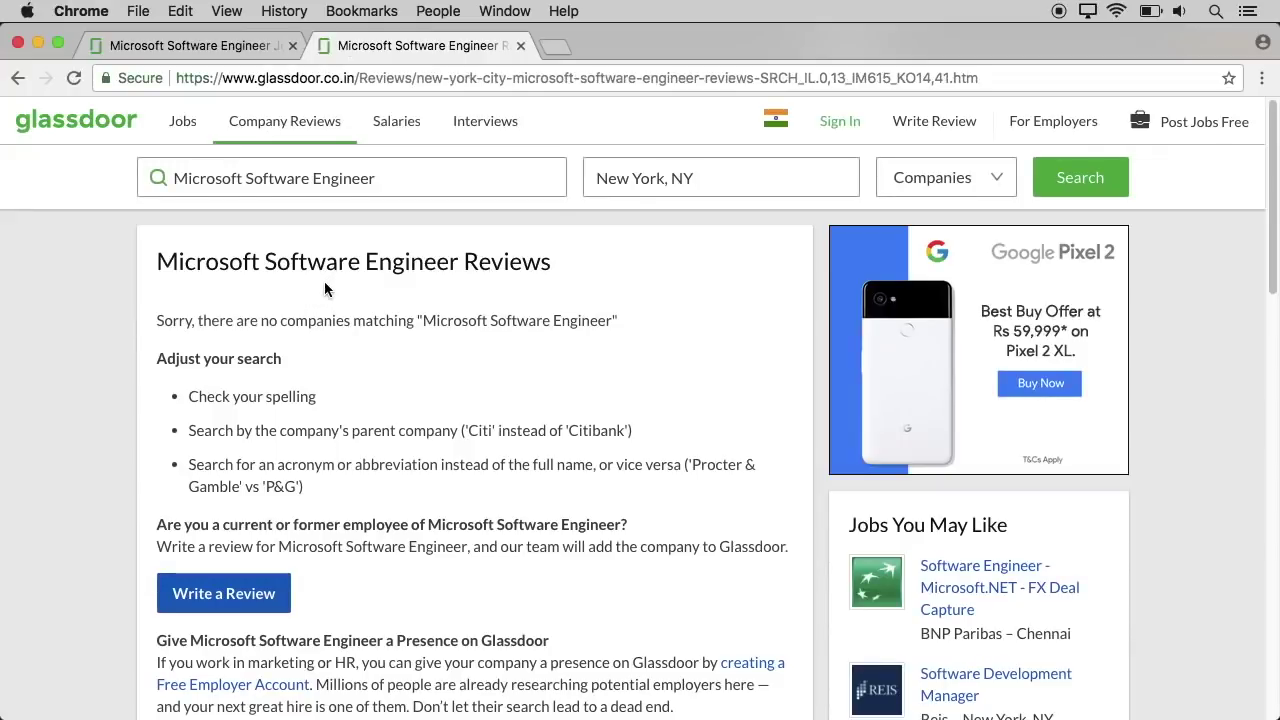
- Scroll through the reviews results, then switch to Salaries for Microsoft Software Engineer in New York
scroll(324, 289, down, 1)
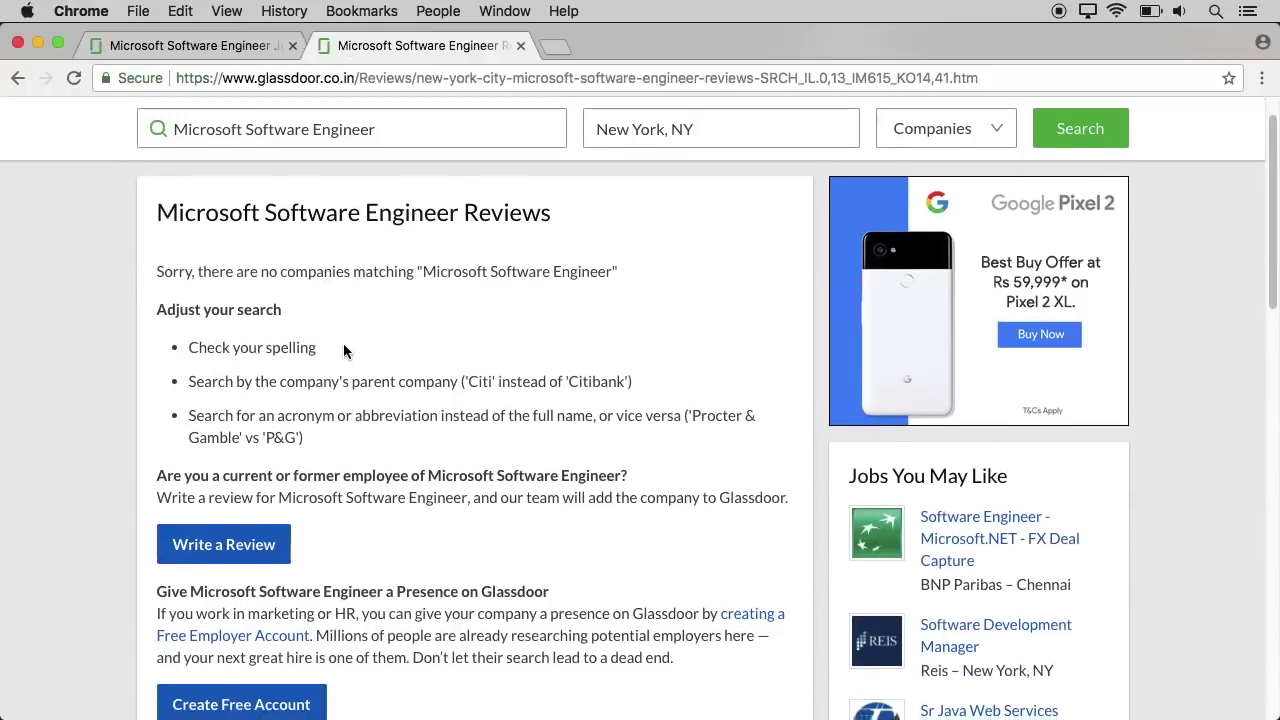
scroll(330, 305, down, 2)
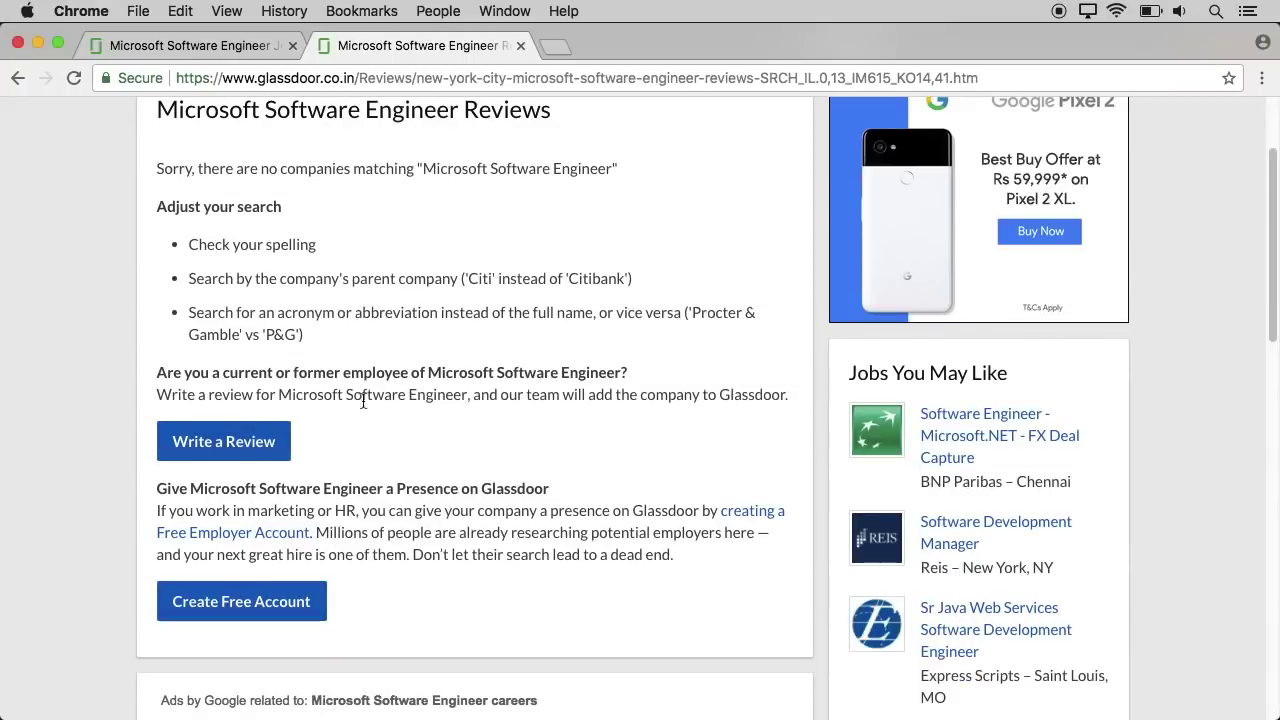
scroll(380, 410, down, 10)
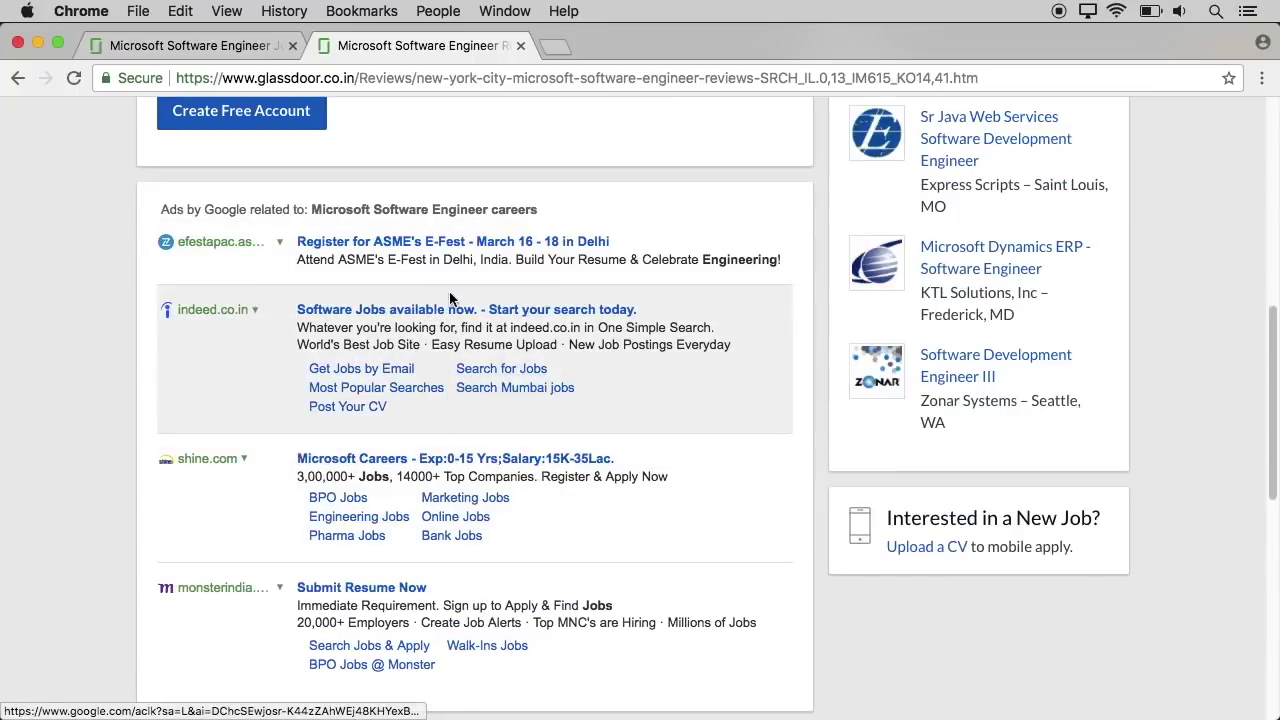
scroll(459, 431, up, 10)
click(390, 142)
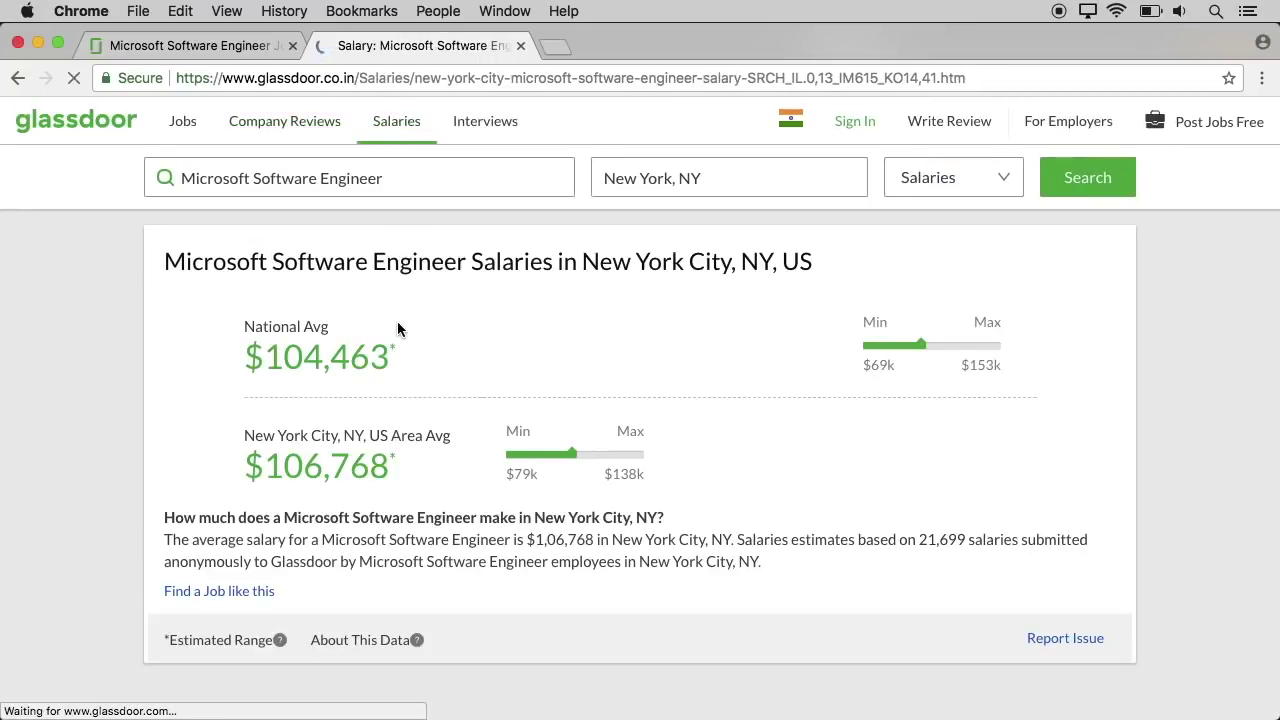
- Review the $106,768 New York City salary average and close the 'Notify me of new salaries' popup
scroll(404, 365, down, 1)
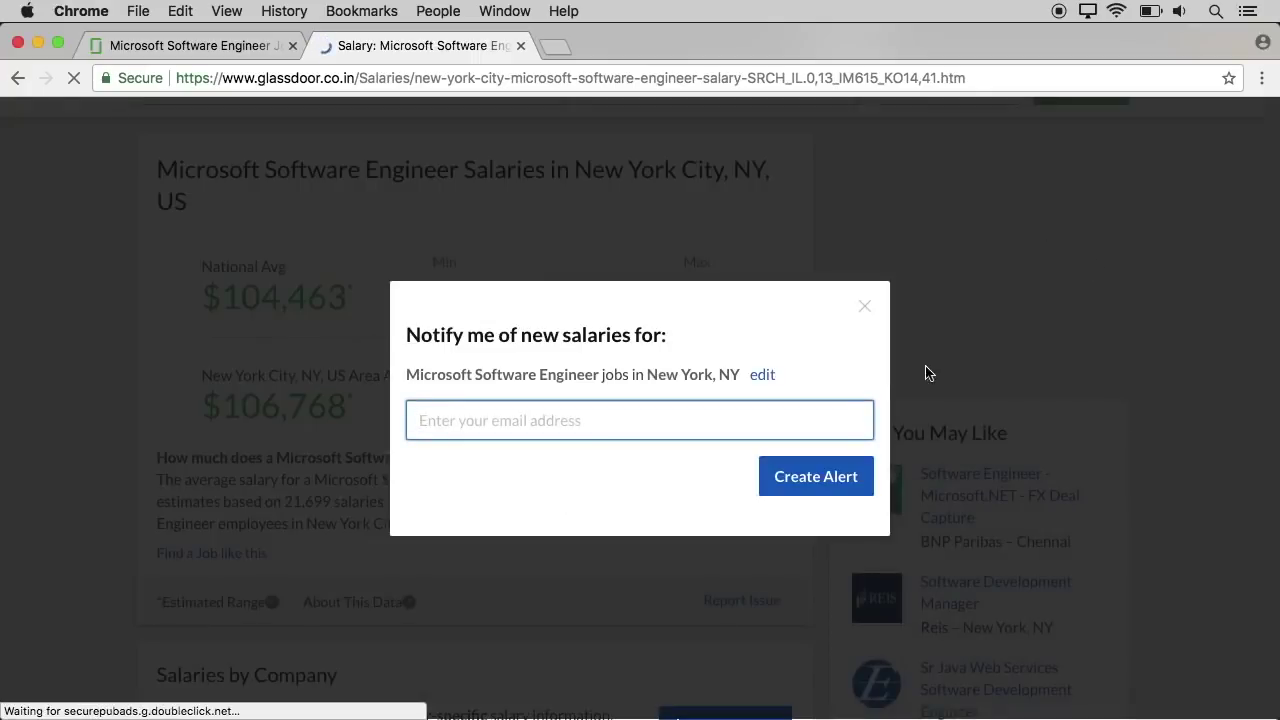
click(905, 351)
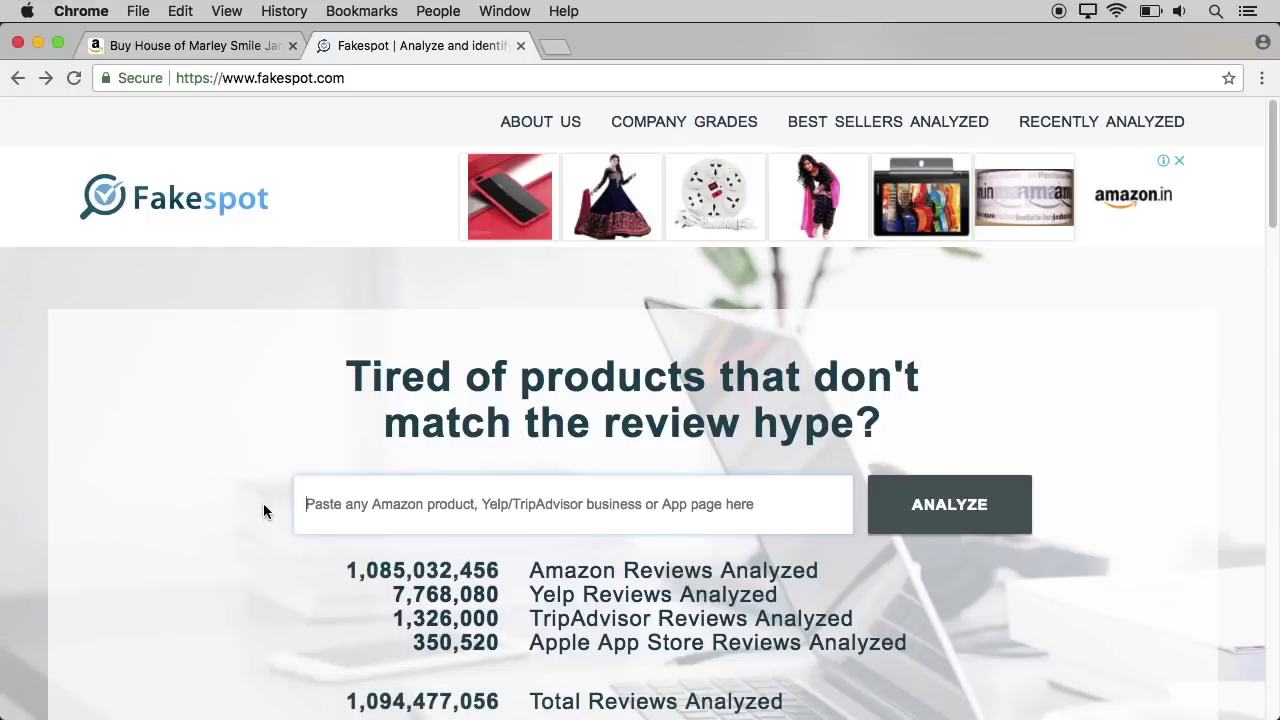
- Copy the web address of the House of Marley Smile Jamaica Amazon product page
scroll(264, 511, down, 1)
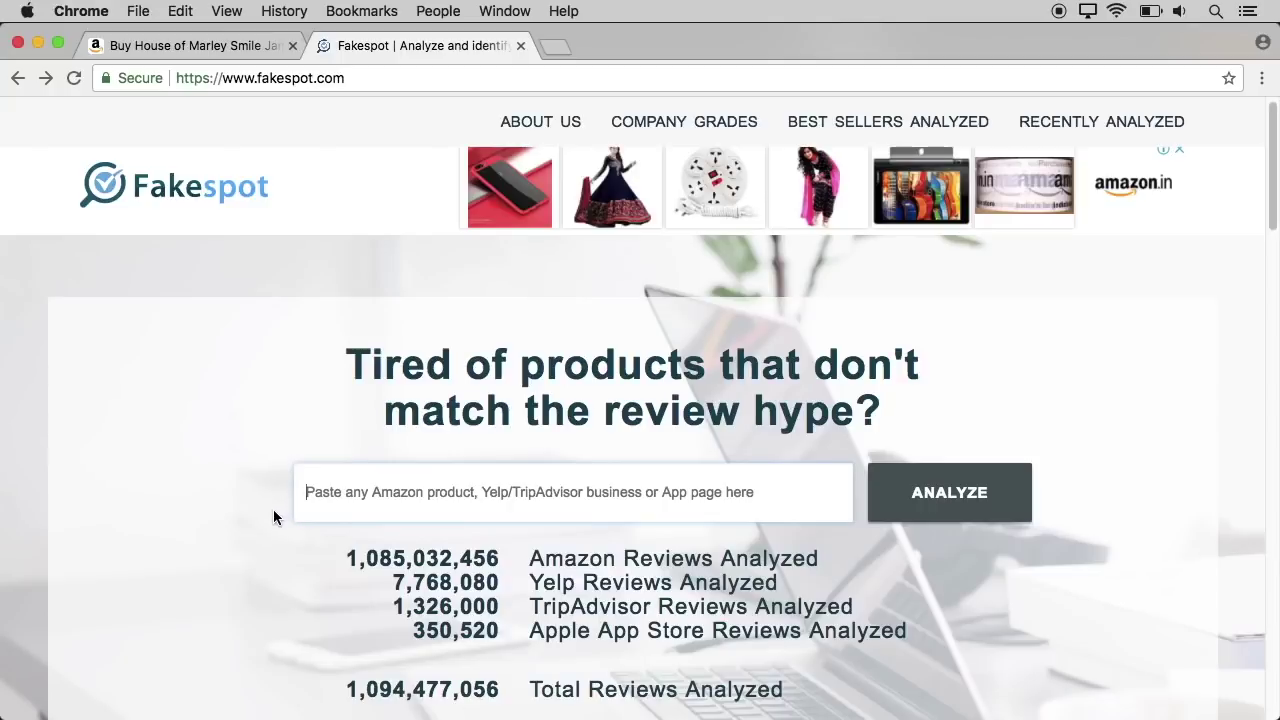
click(190, 45)
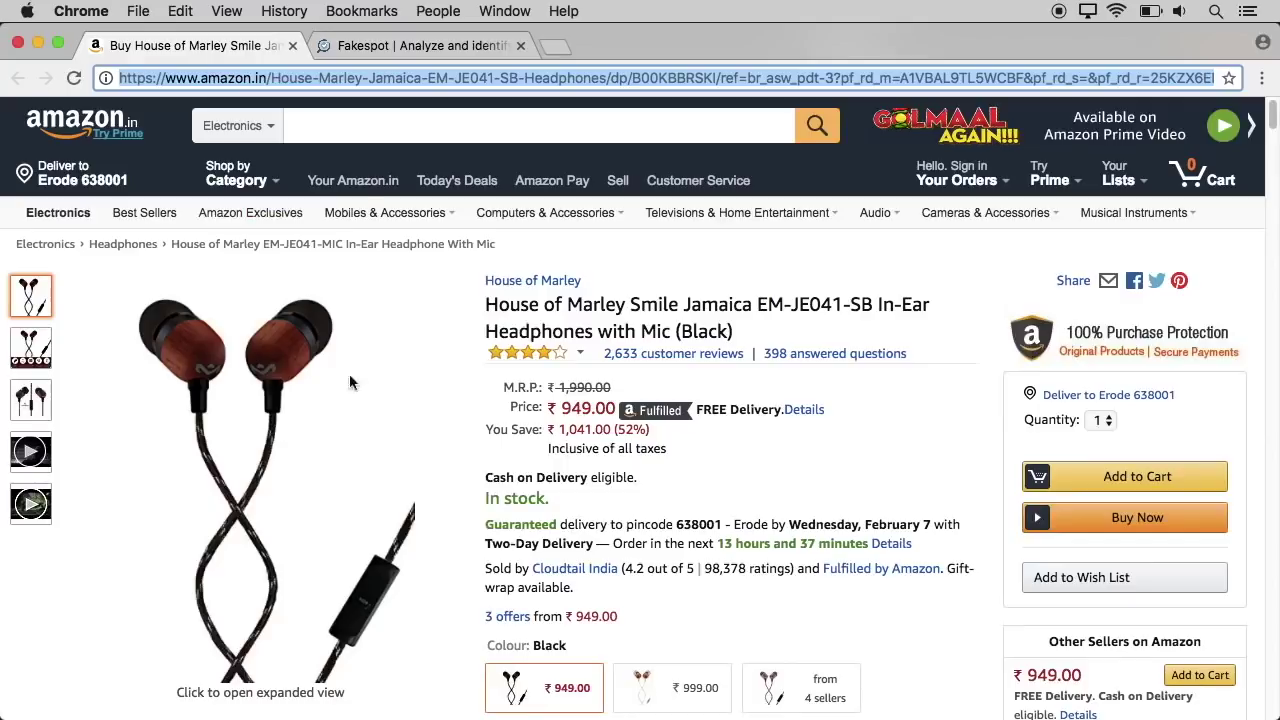
click(383, 77)
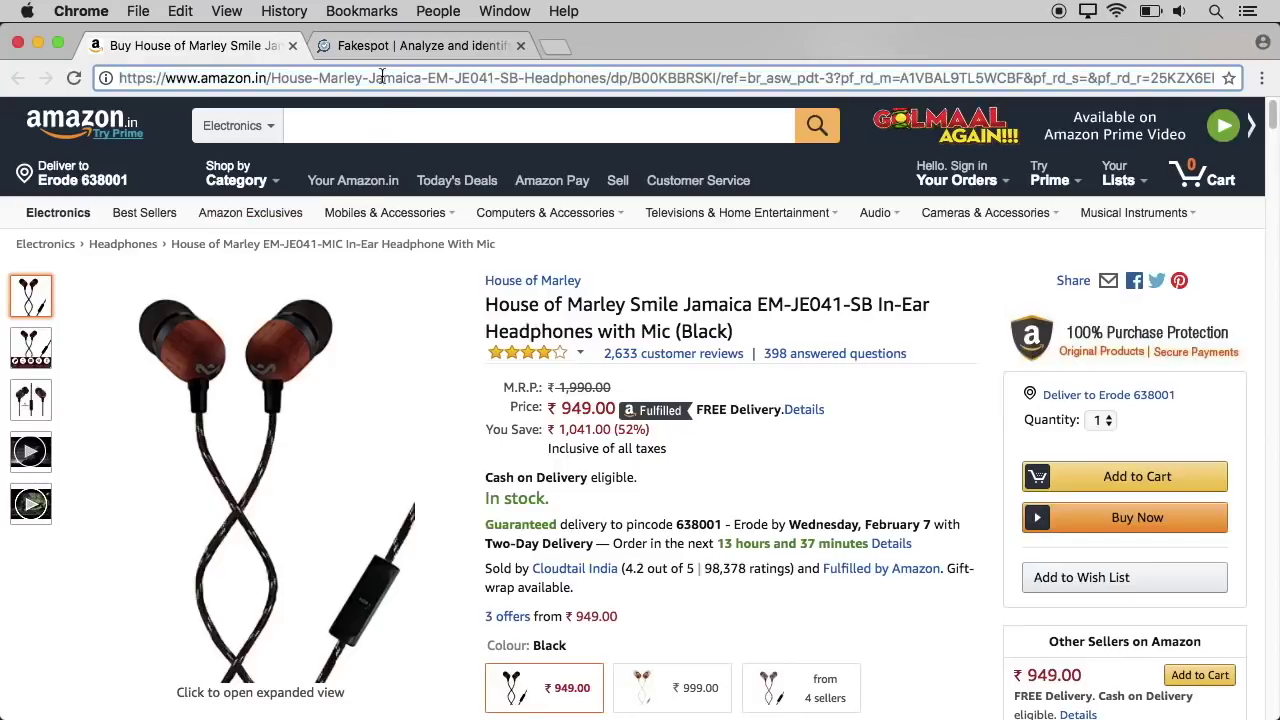
key(super+a)
key(super+c)
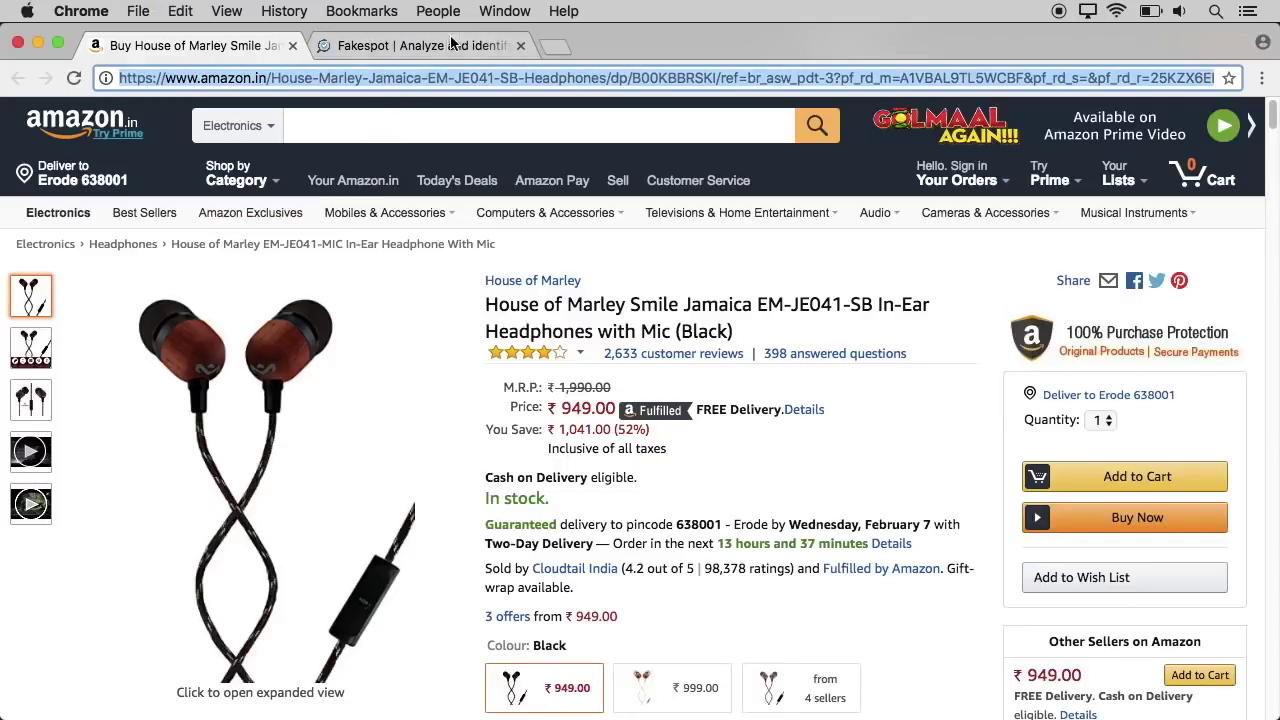
- Paste the Amazon link into Fakespot's product field and start the review analysis
click(455, 45)
scroll(460, 368, down, 2)
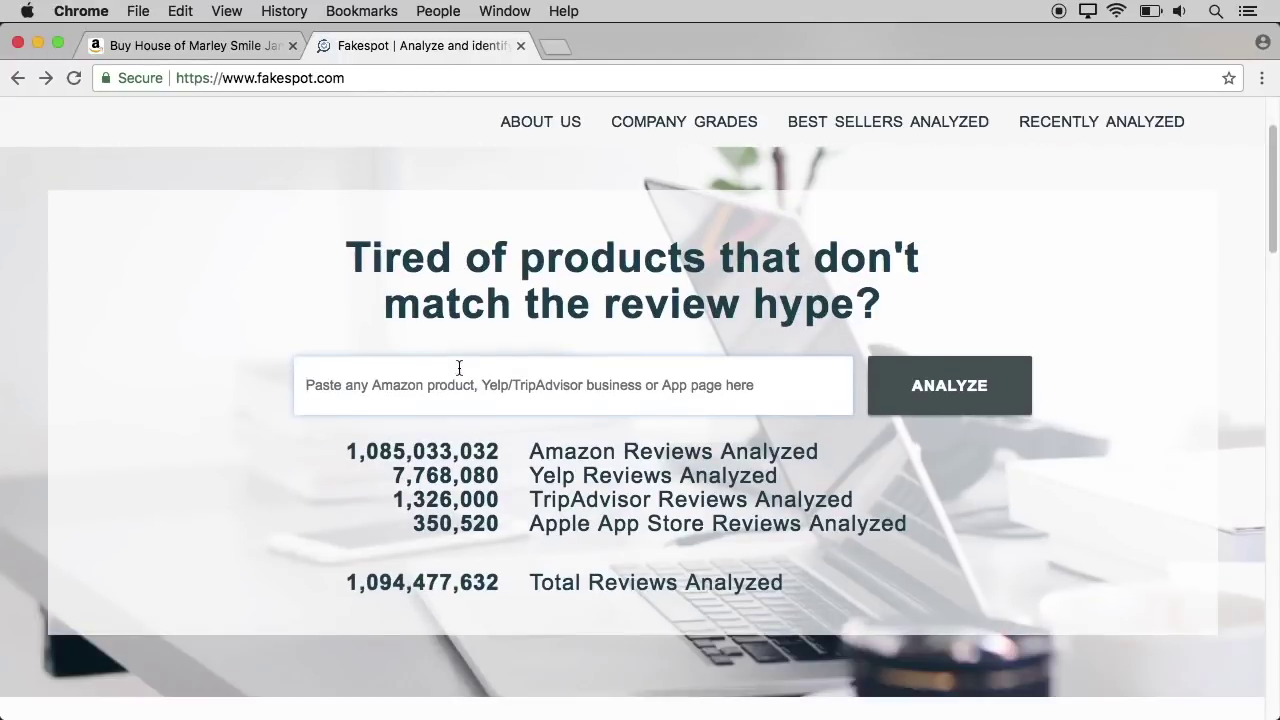
click(432, 396)
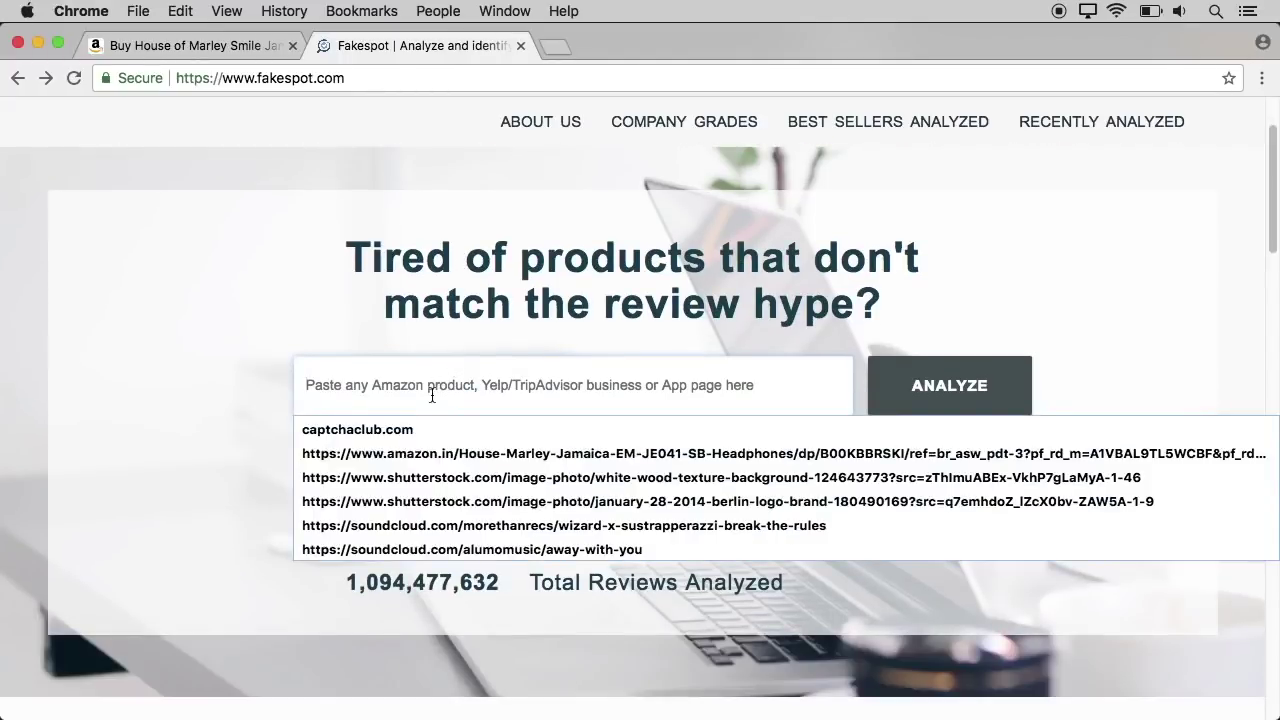
key(super+v)
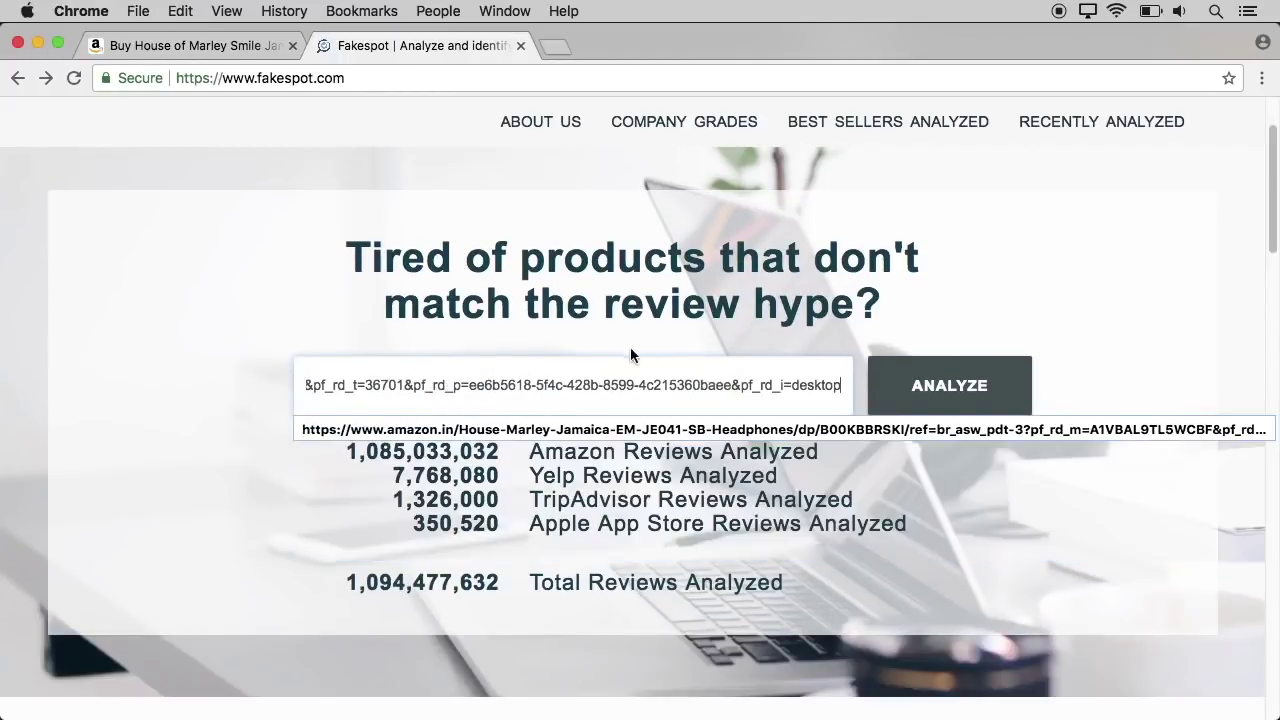
click(944, 388)
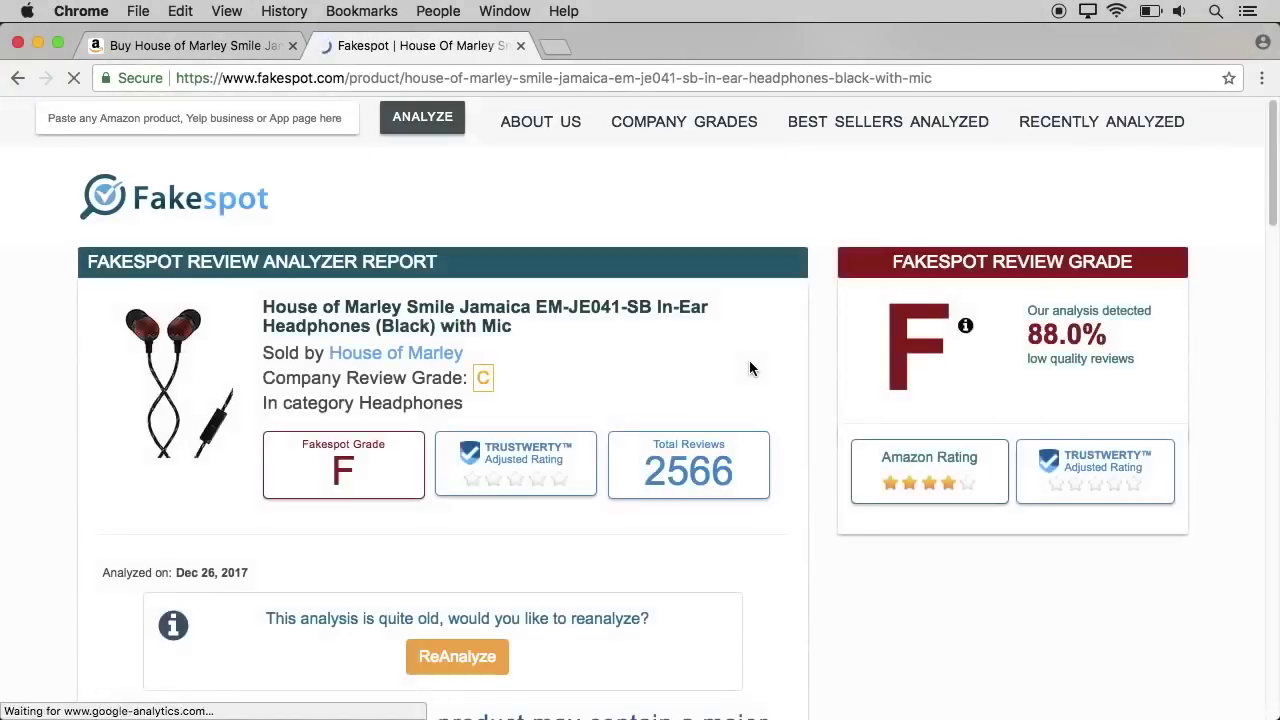
- Scroll through the grade F report, review-count chart past 2.5k and price drop from 1,399 to 999
scroll(598, 350, down, 1)
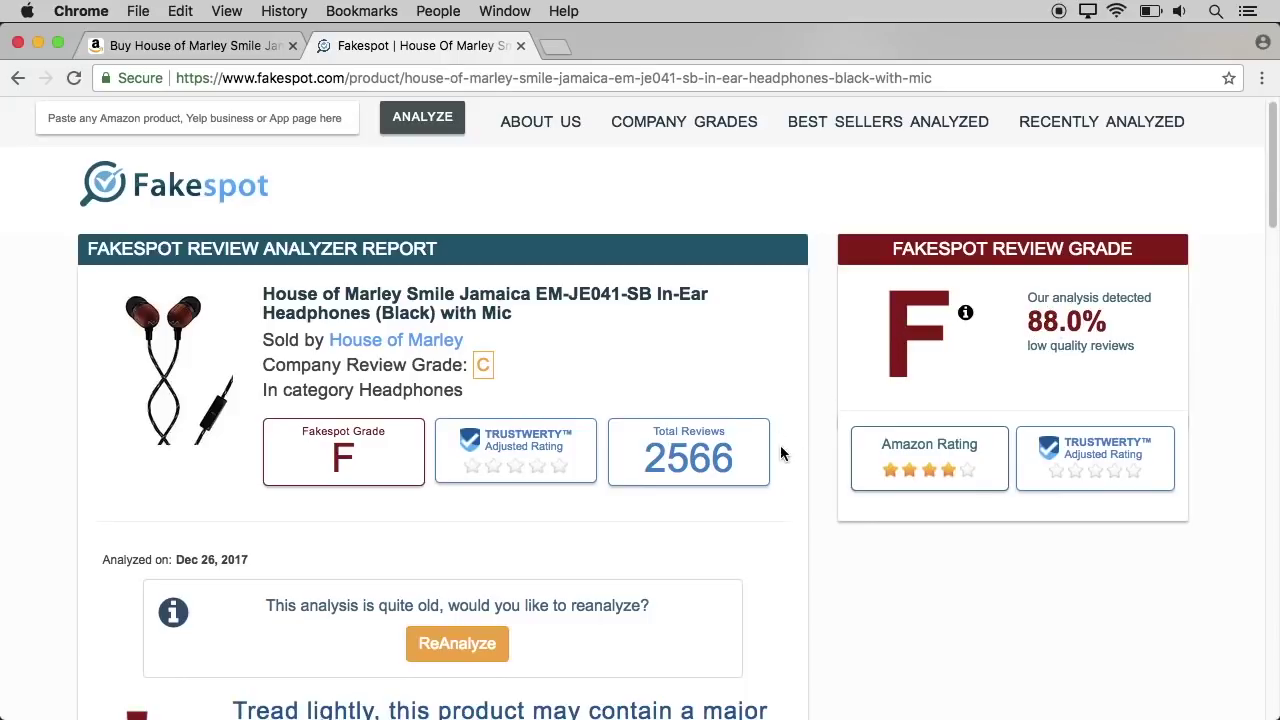
scroll(779, 470, down, 5)
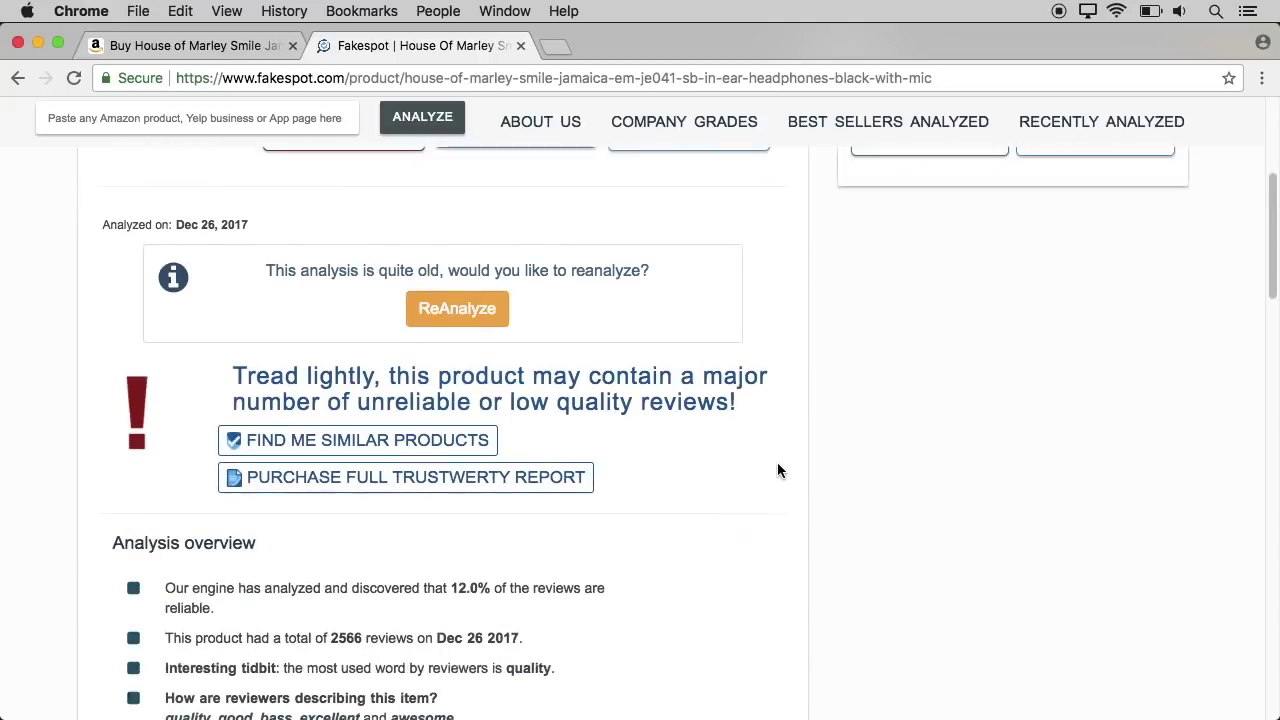
scroll(779, 470, up, 5)
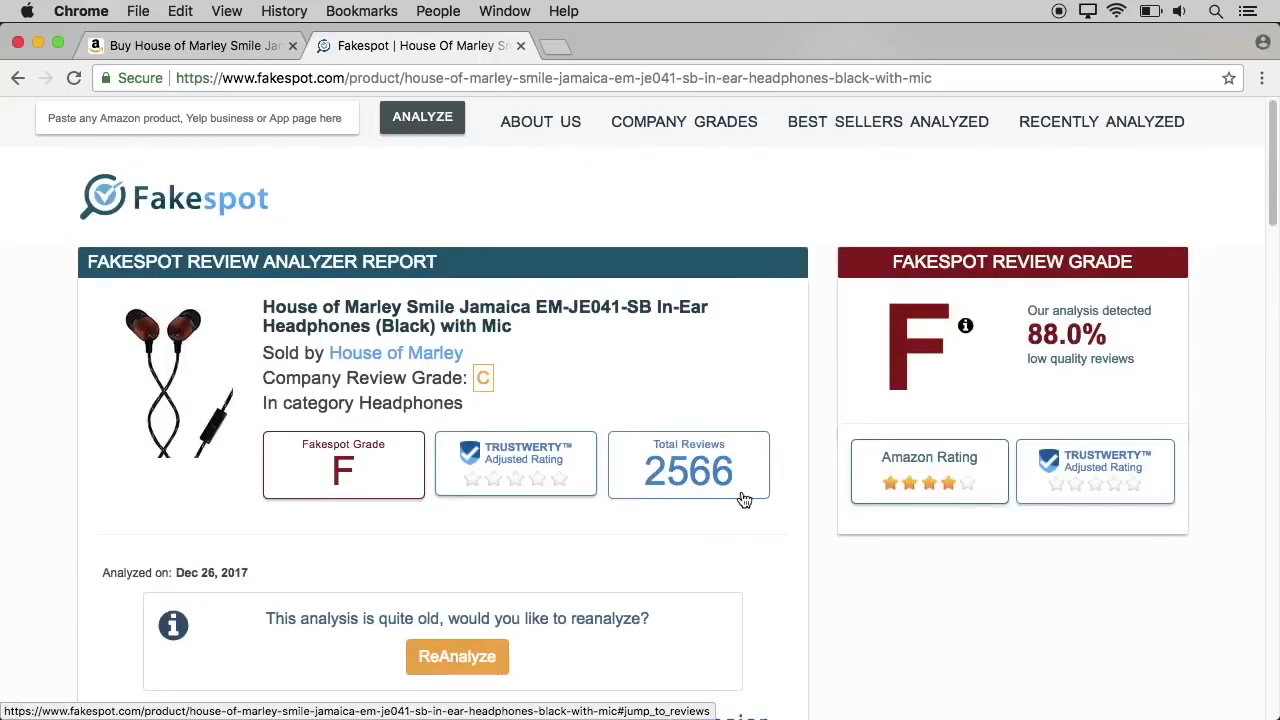
scroll(707, 512, down, 4)
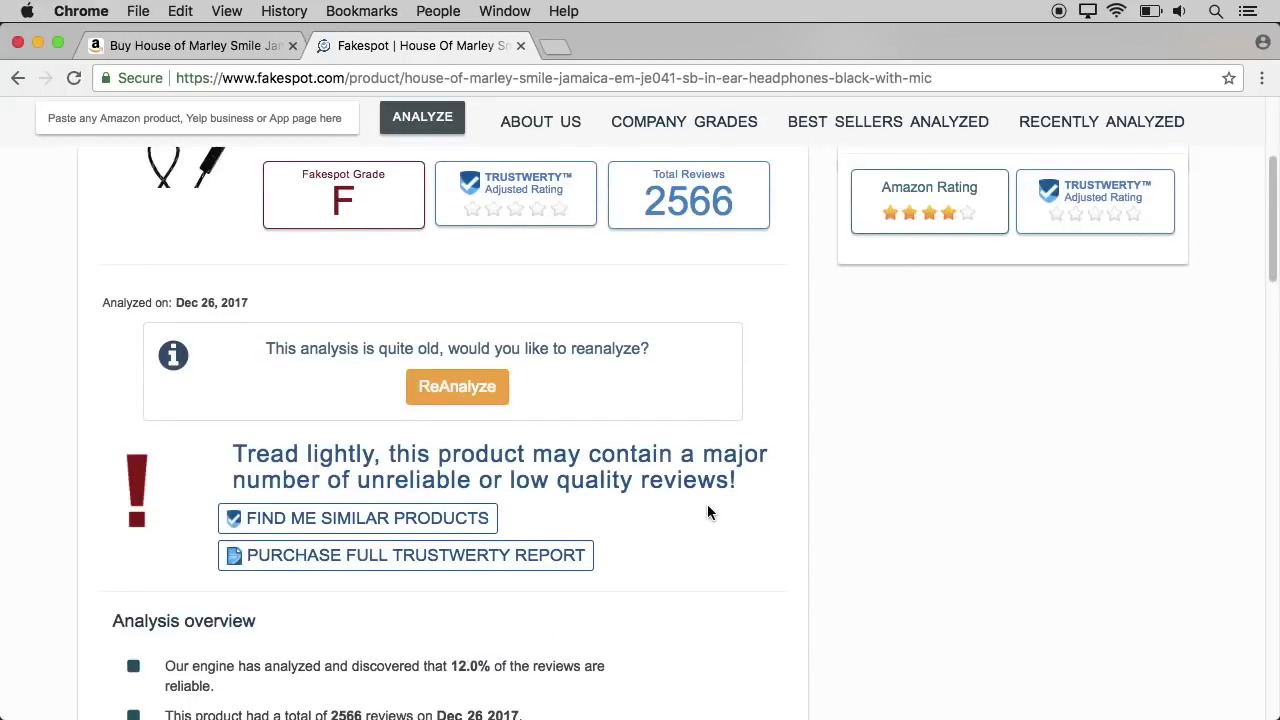
scroll(707, 512, down, 5)
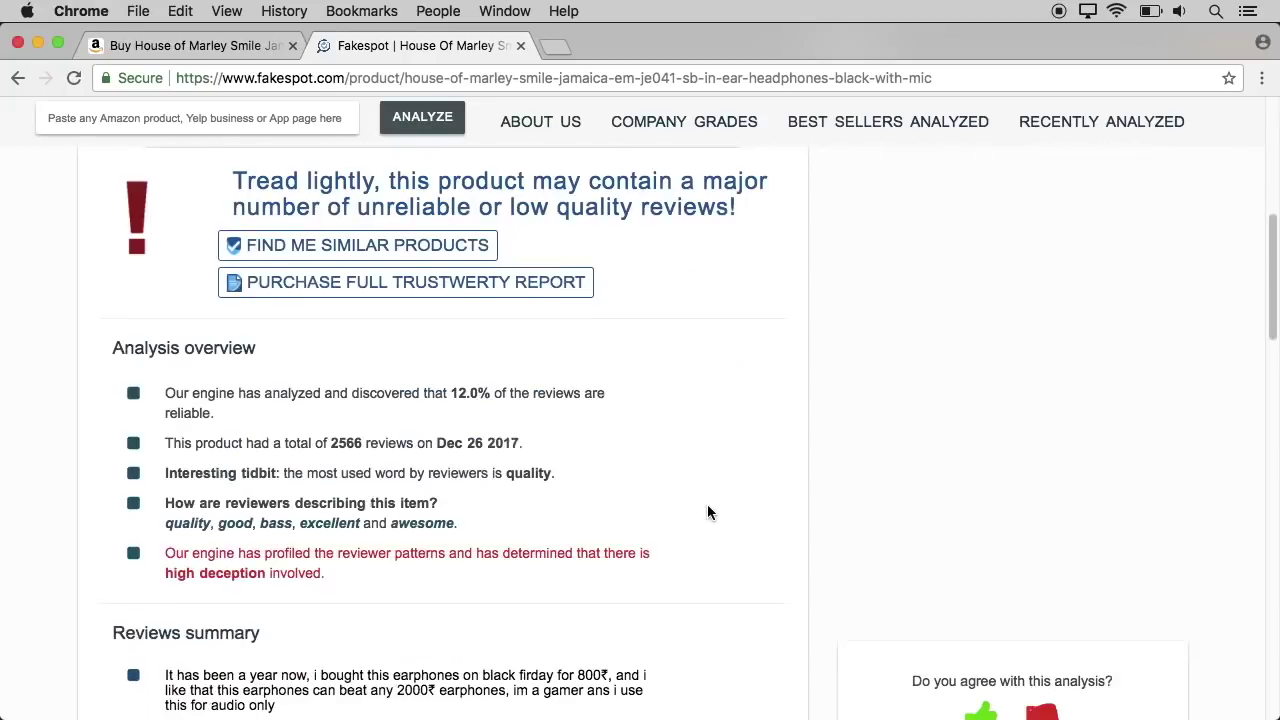
scroll(707, 512, down, 5)
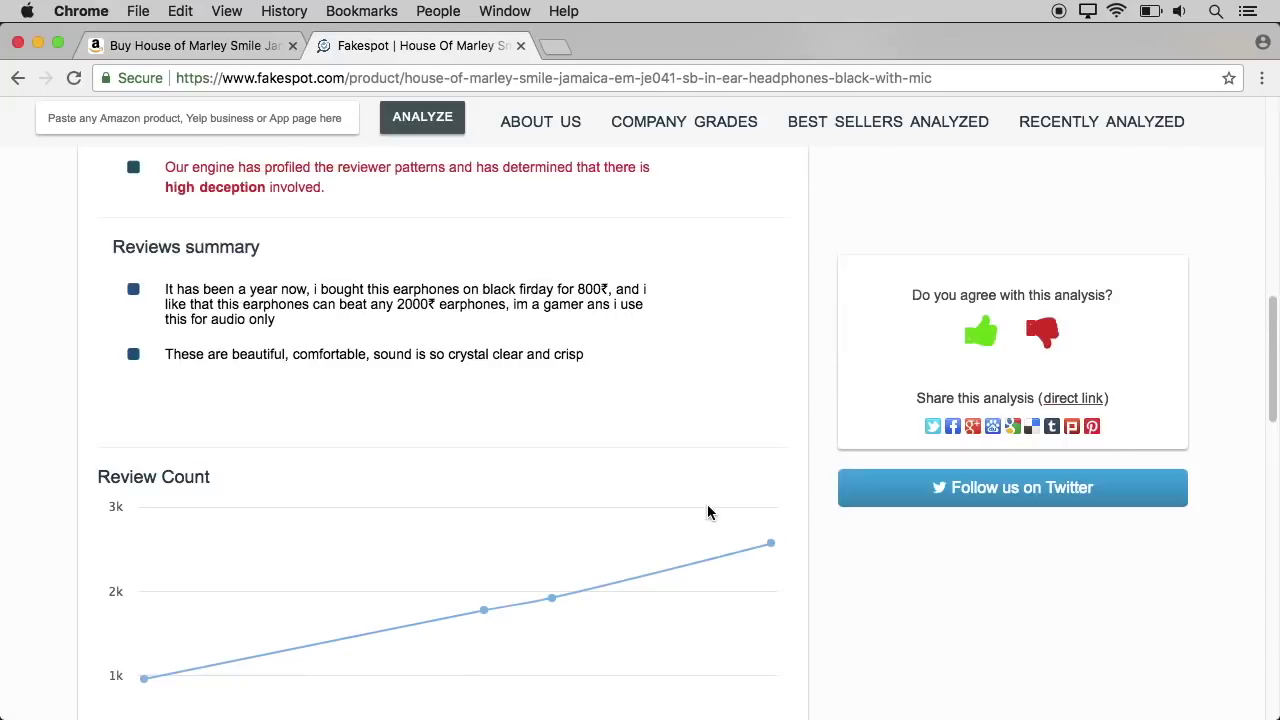
scroll(535, 515, down, 2)
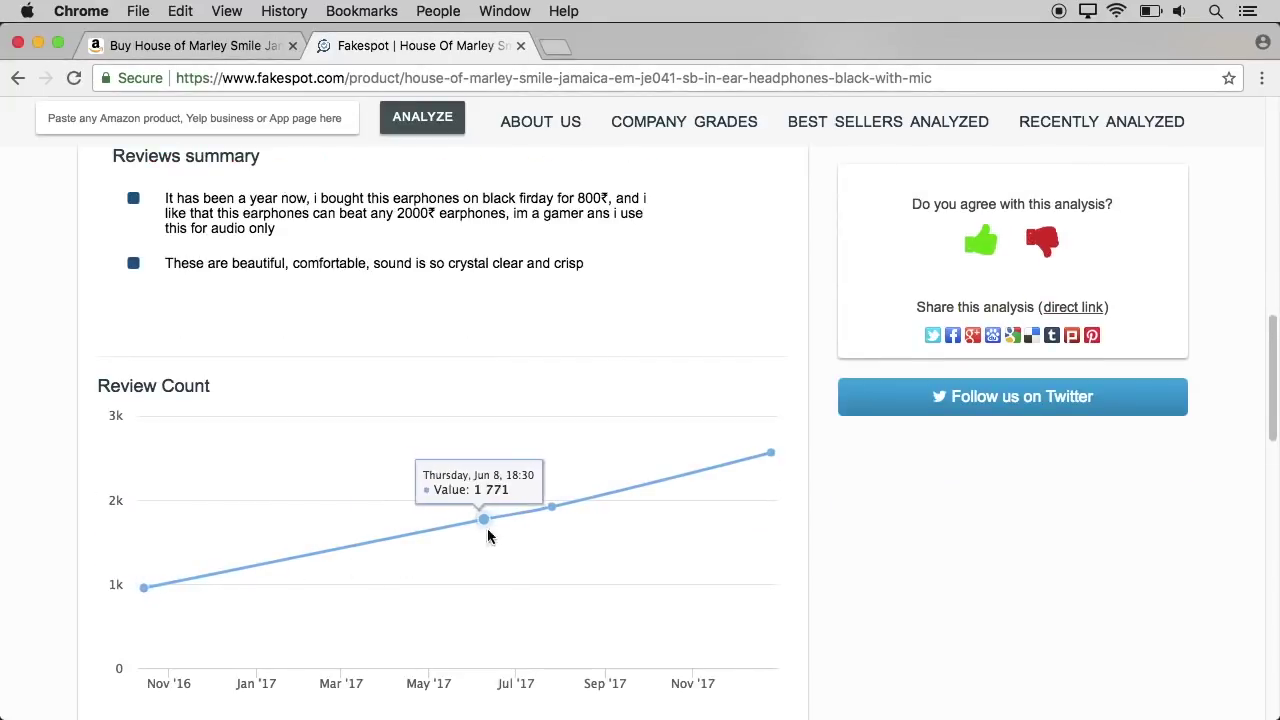
scroll(494, 540, down, 5)
scroll(494, 543, down, 1)
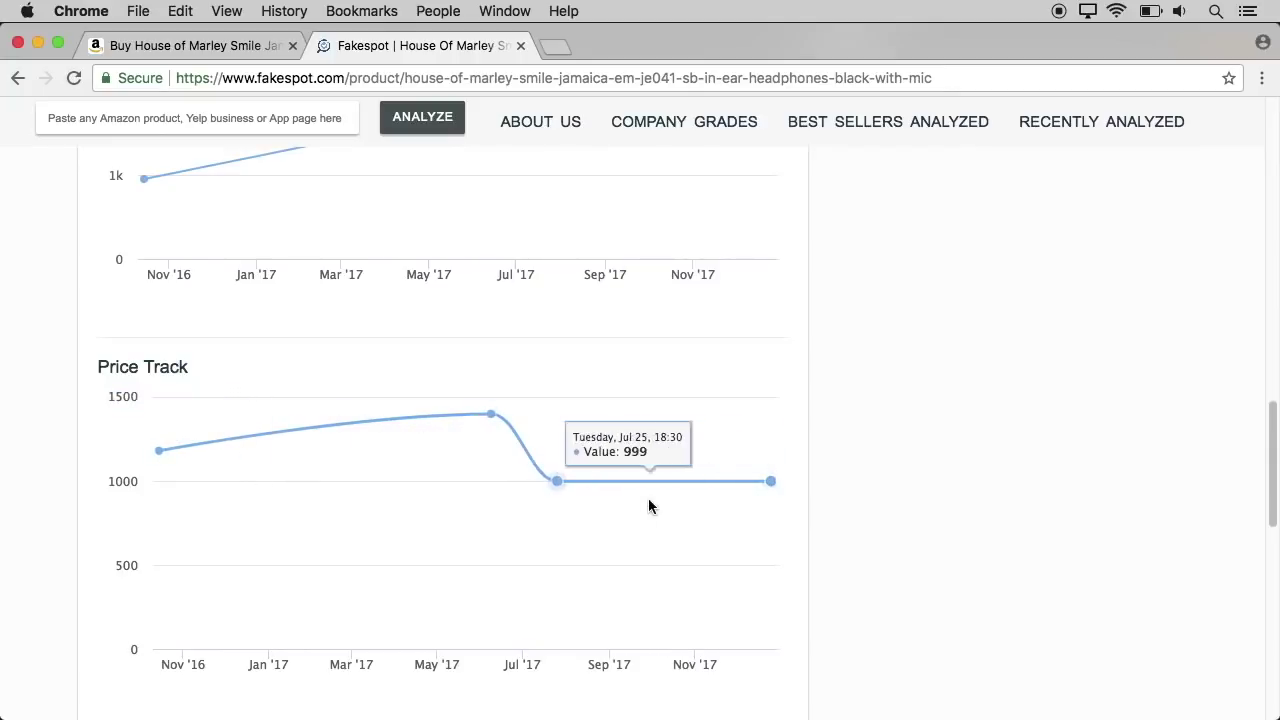
scroll(312, 320, down, 5)
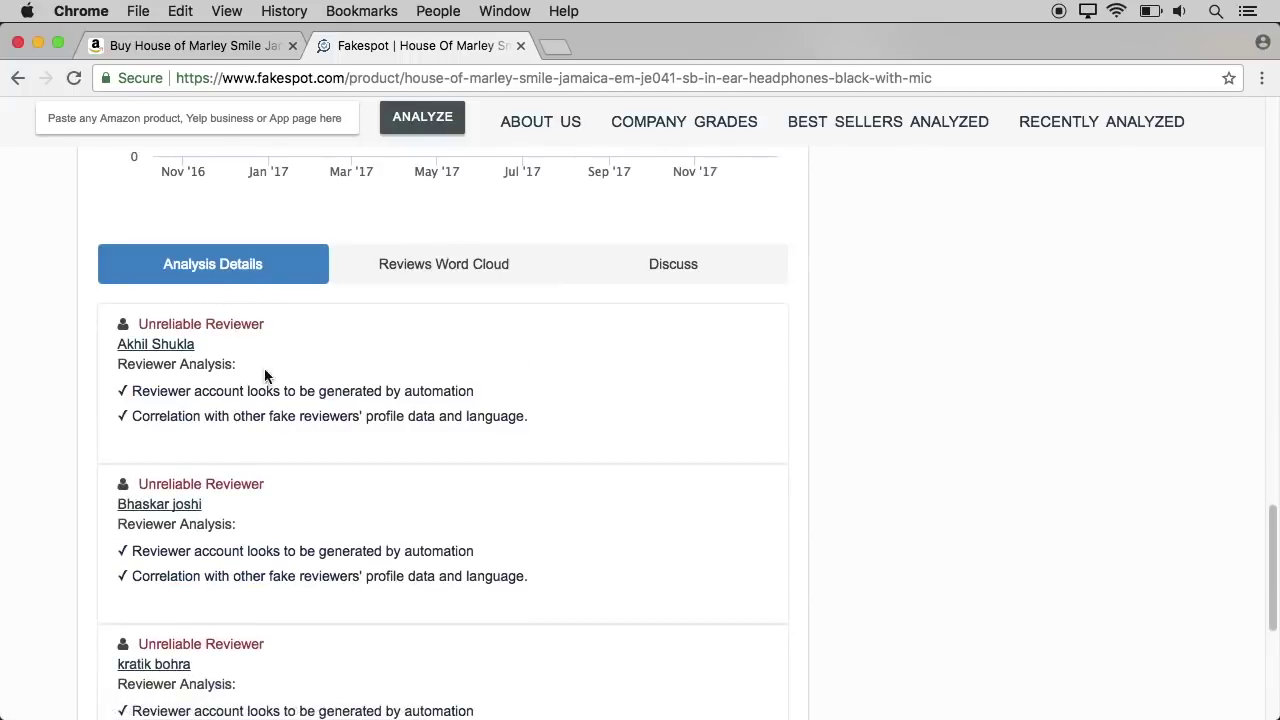
- Display the headphones' Reviews Word Cloud, then scroll back up to the grade F summary
click(423, 282)
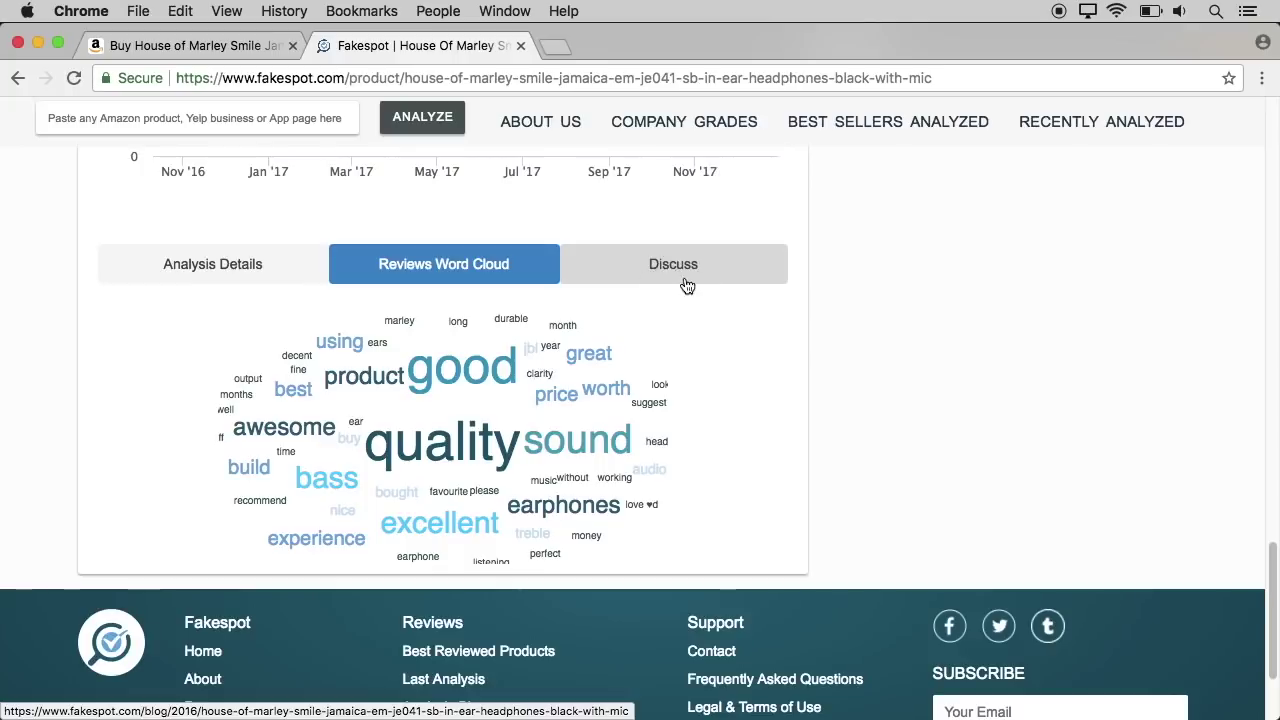
scroll(665, 292, up, 3)
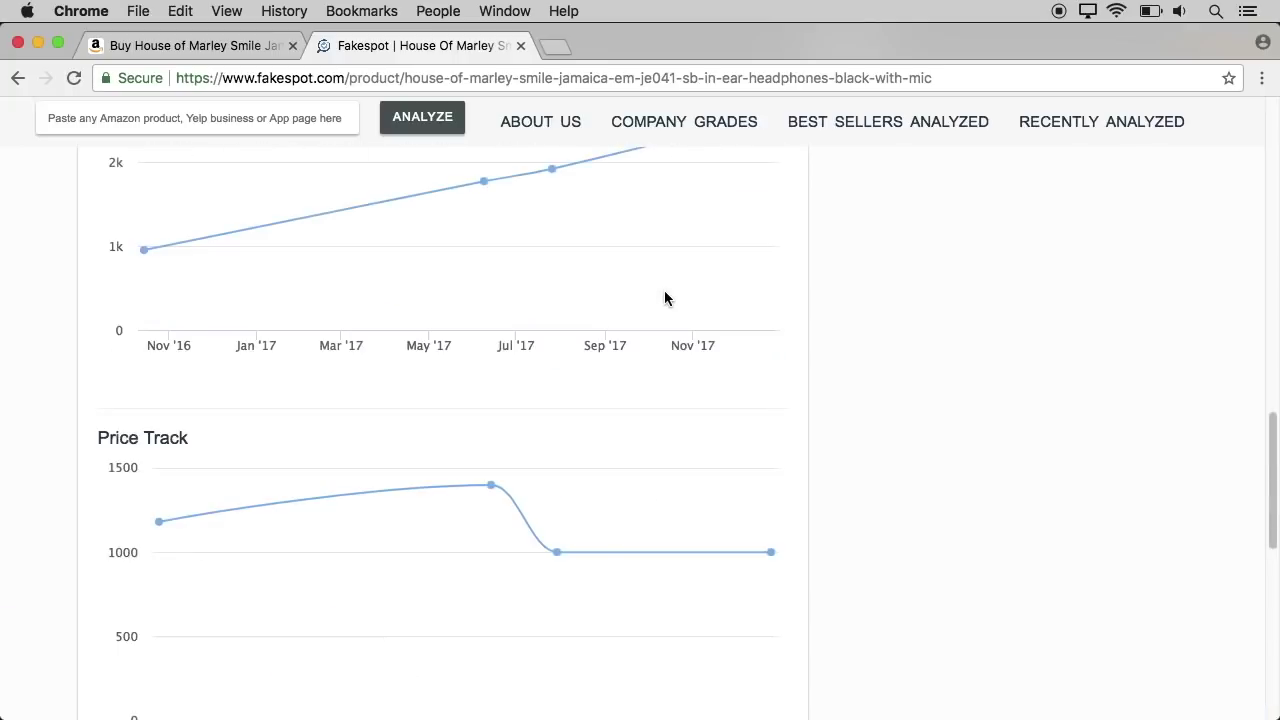
scroll(665, 293, up, 10)
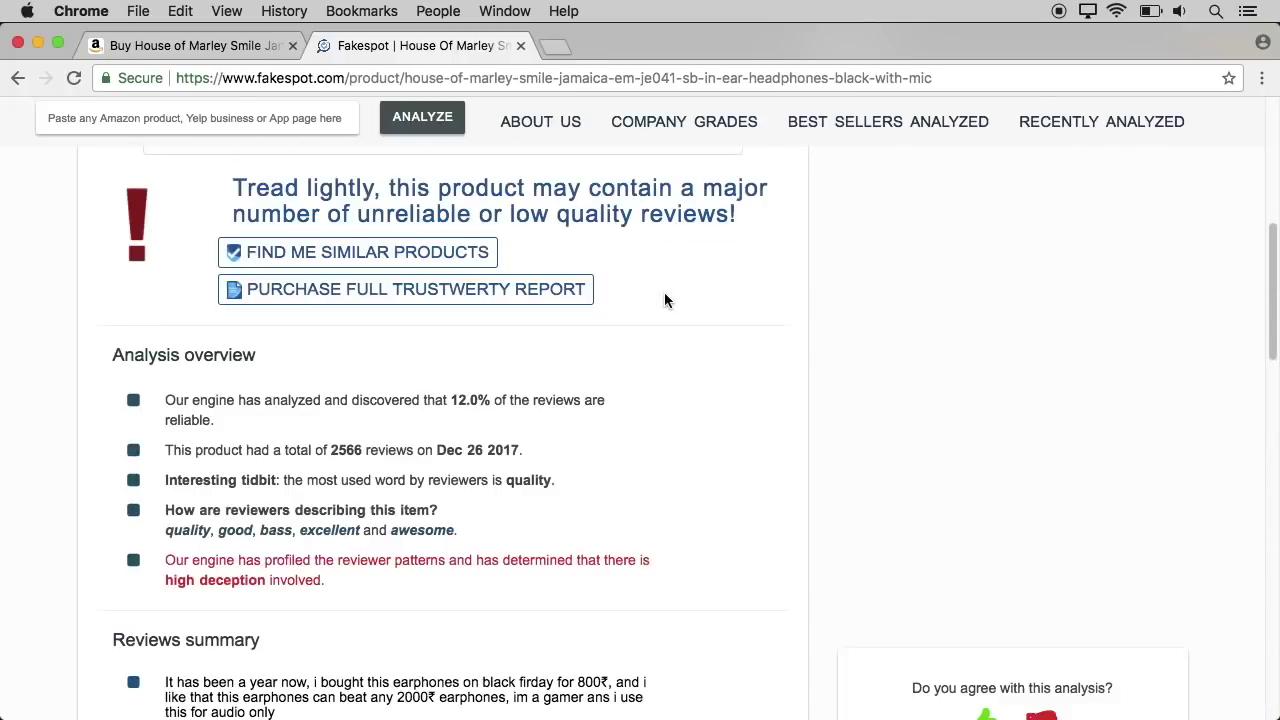
scroll(665, 296, up, 8)
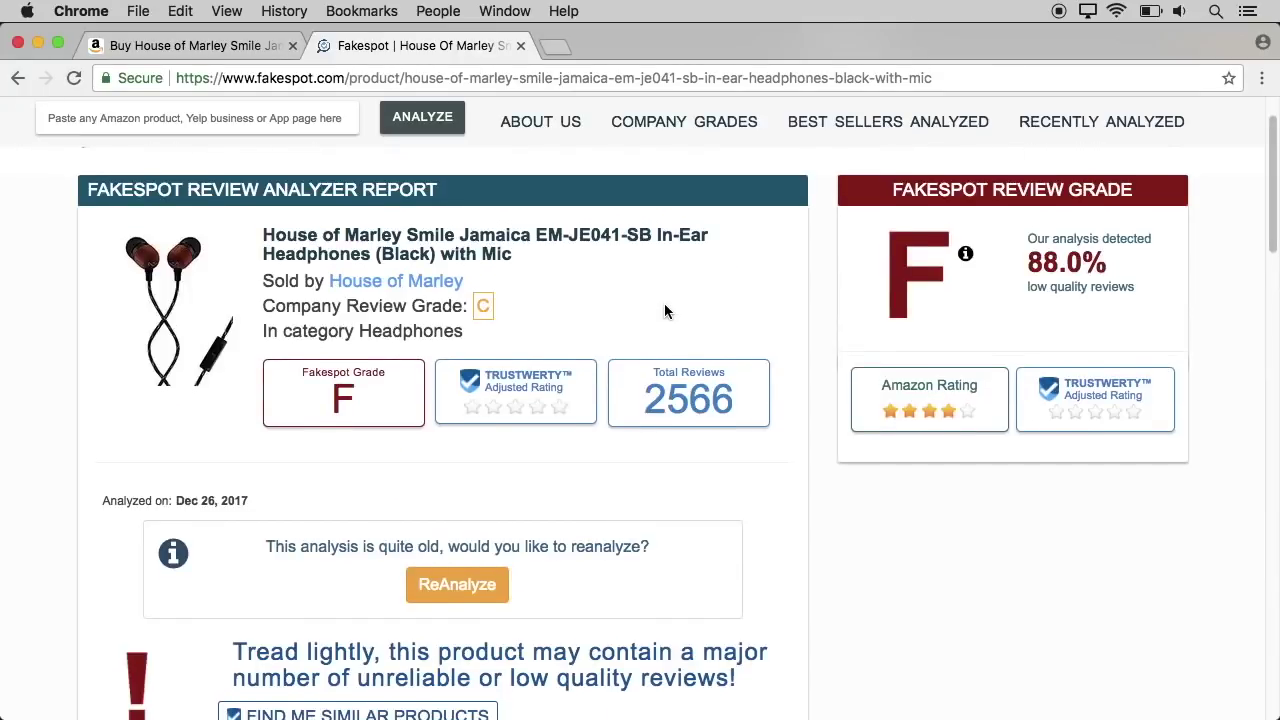
scroll(664, 308, up, 2)
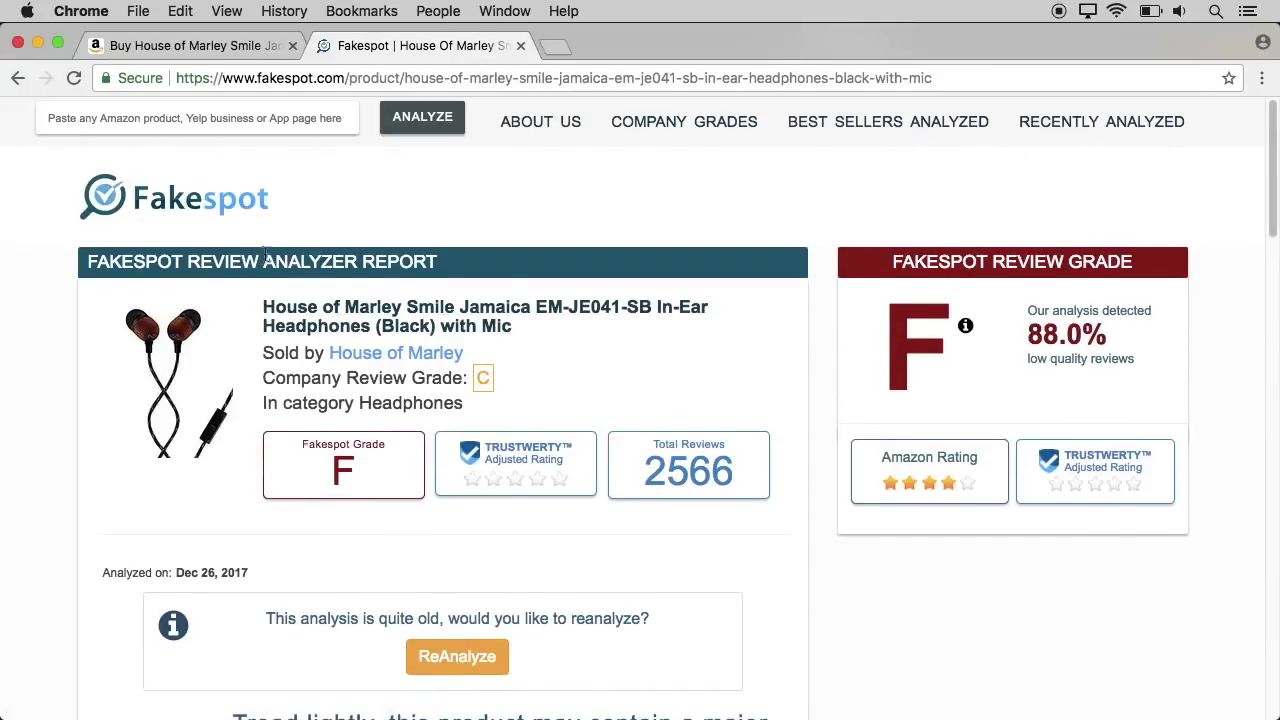